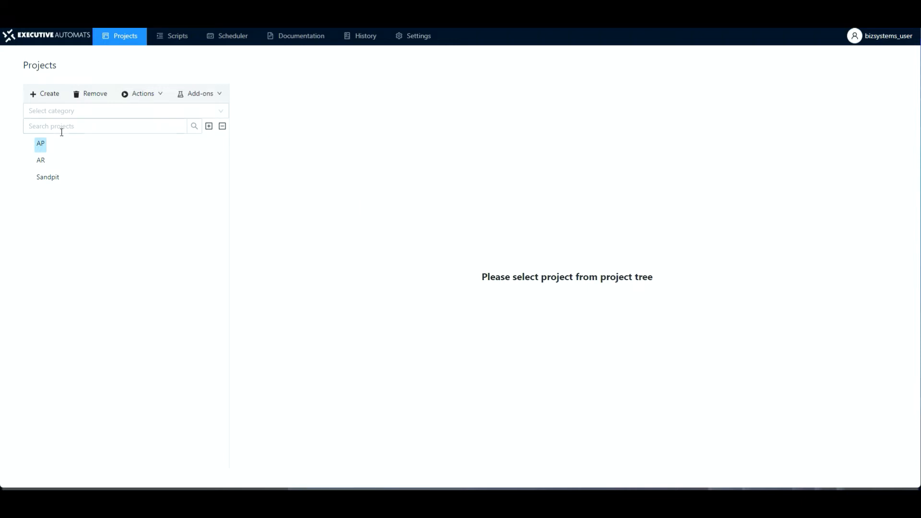
Create a script named "Testing workflow for purchase order" in the AP project, keeping its default environment and virtual user
click(40, 146)
click(40, 147)
click(281, 95)
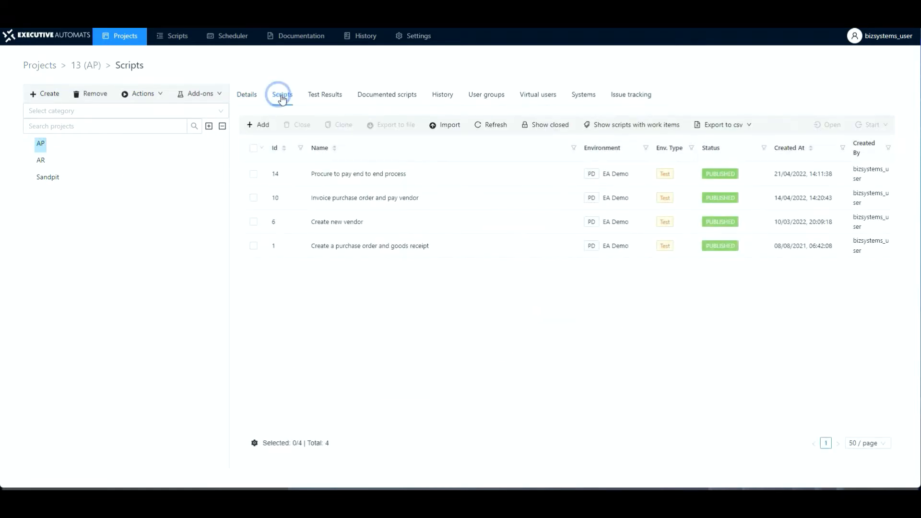
click(264, 126)
click(627, 90)
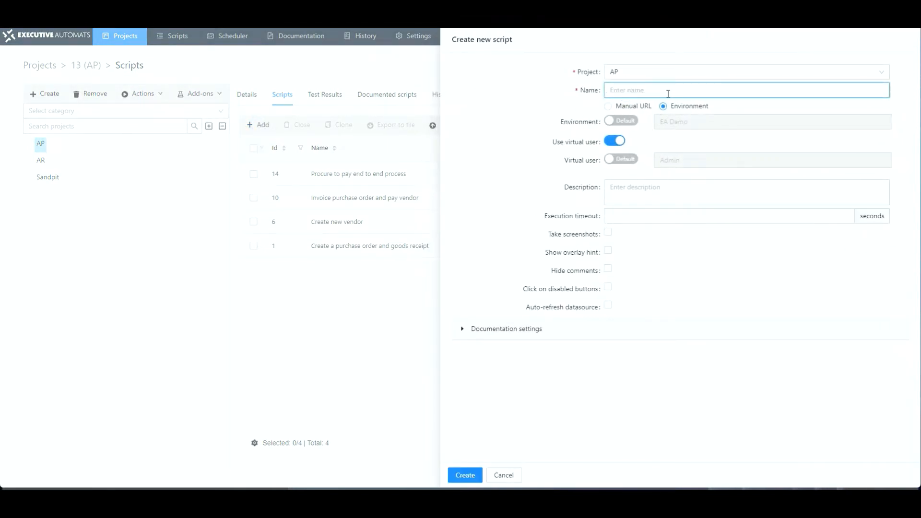
text(Testing workflow for purchase order)
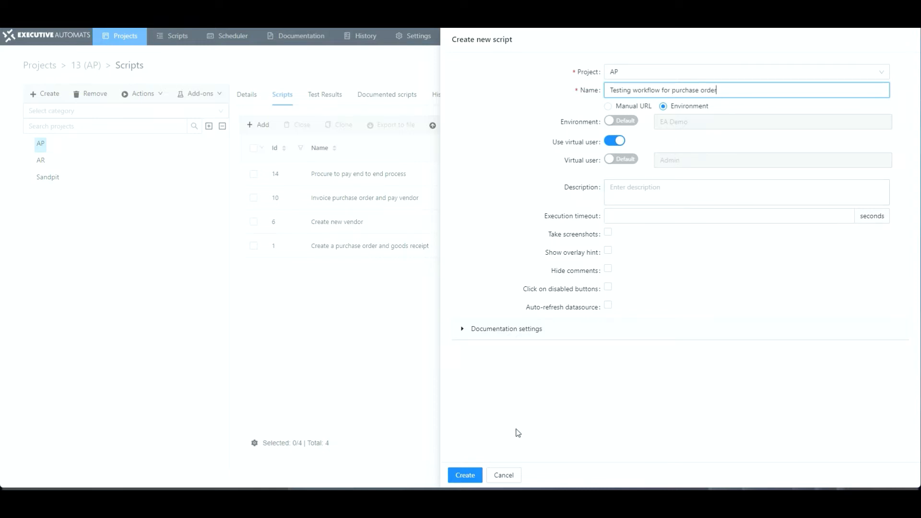
click(468, 476)
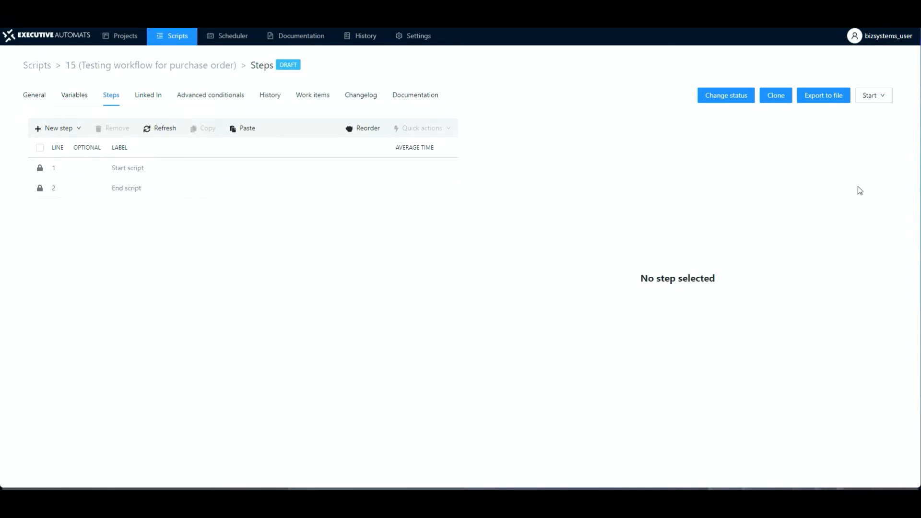
Launch a recording session for the new script and start capturing actions in Finance and Operations
click(881, 95)
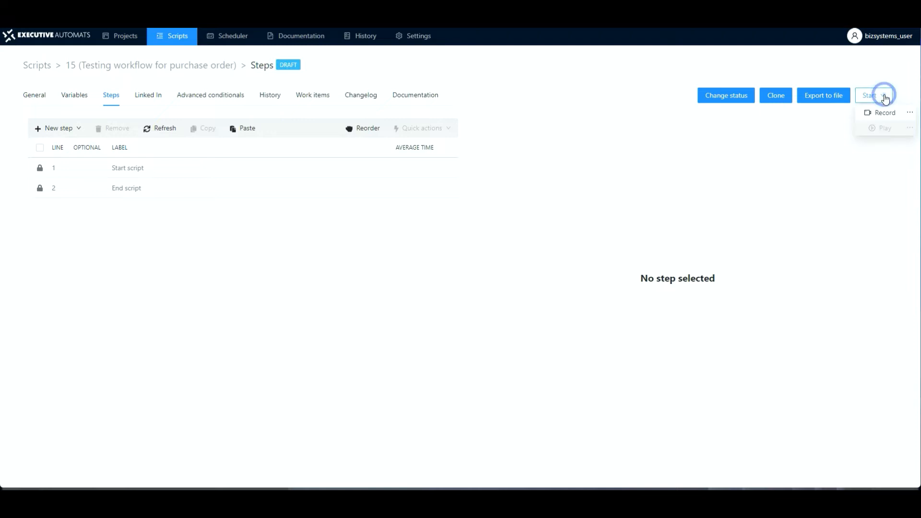
click(882, 115)
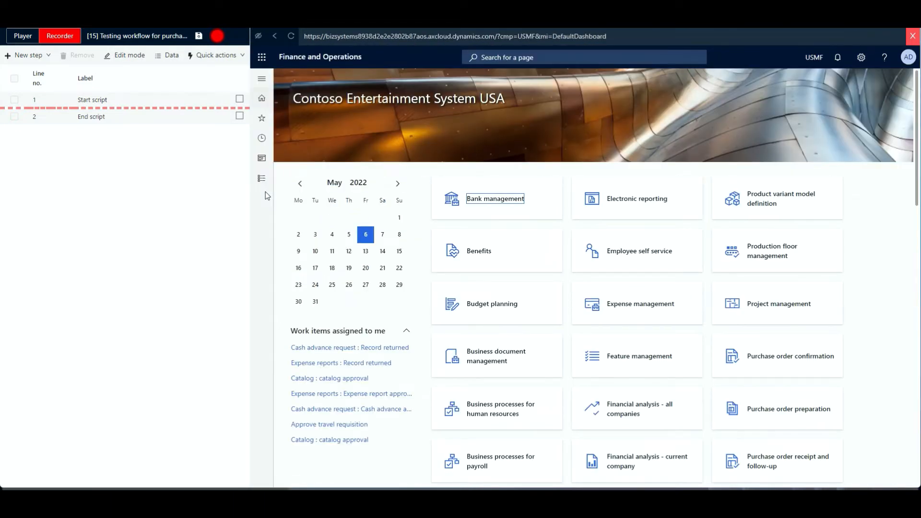
click(216, 36)
Go to All purchase orders in the Accounts payable module
click(262, 178)
click(305, 201)
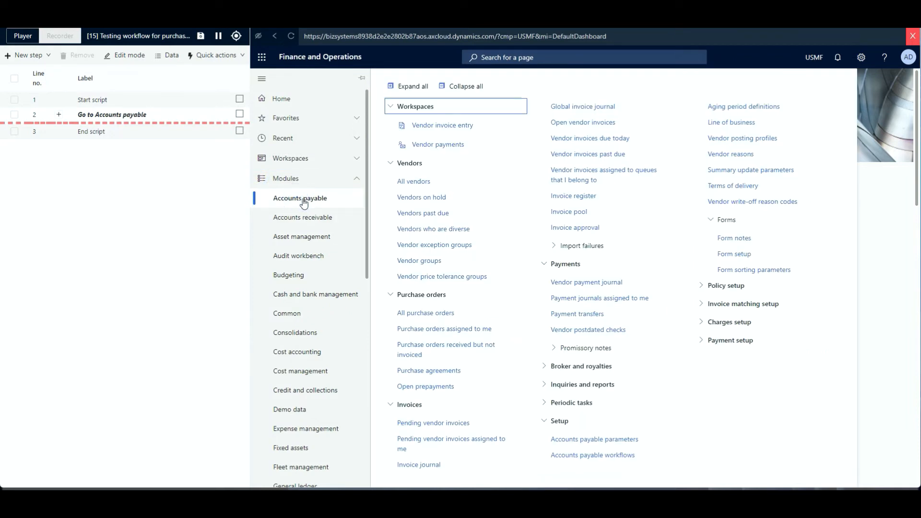
click(417, 313)
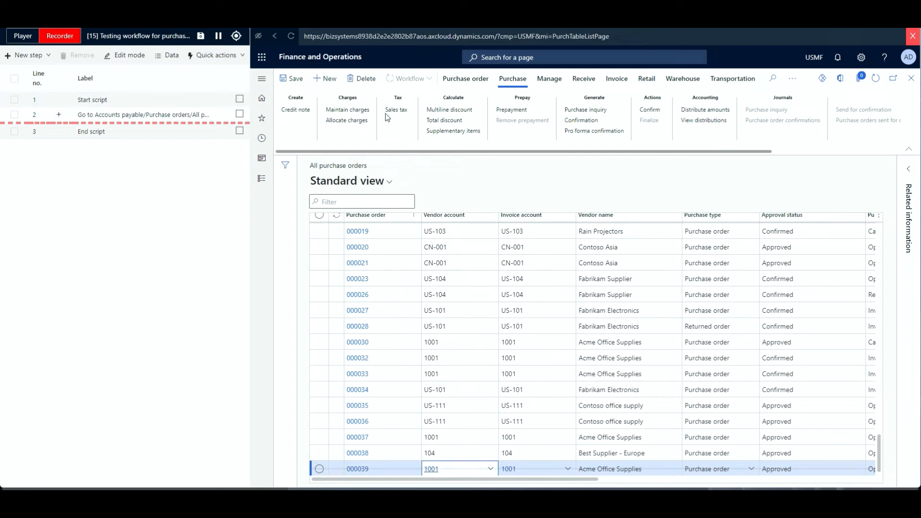
Start a new purchase order and select the vendor named VENDNAME000007 as its vendor account
click(329, 79)
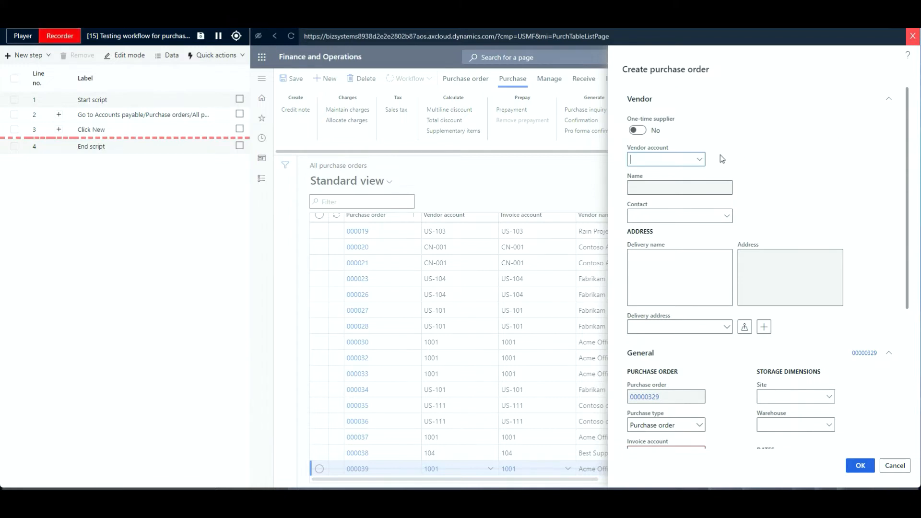
click(700, 159)
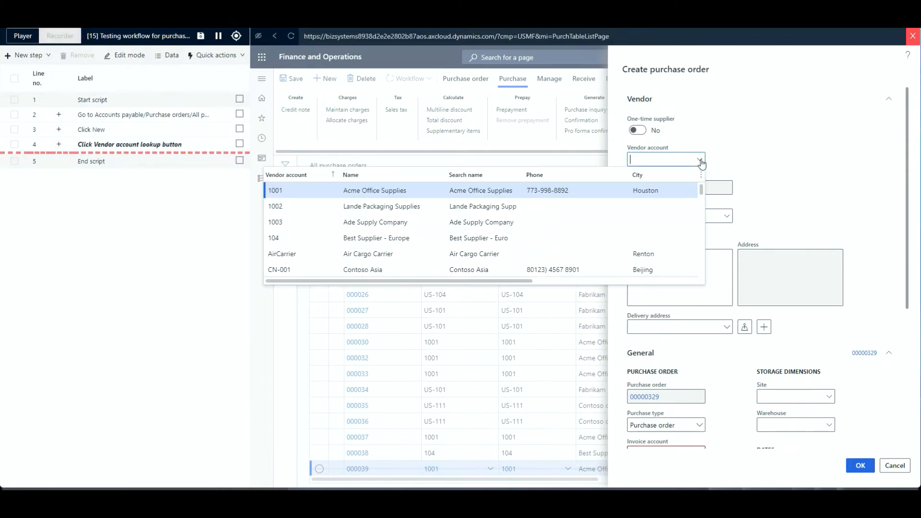
scroll(388, 250, down, 10)
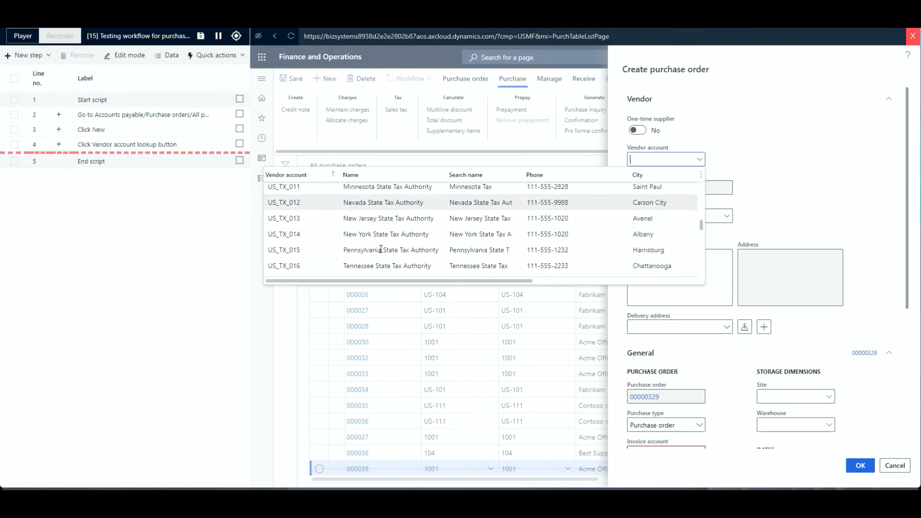
scroll(382, 248, down, 10)
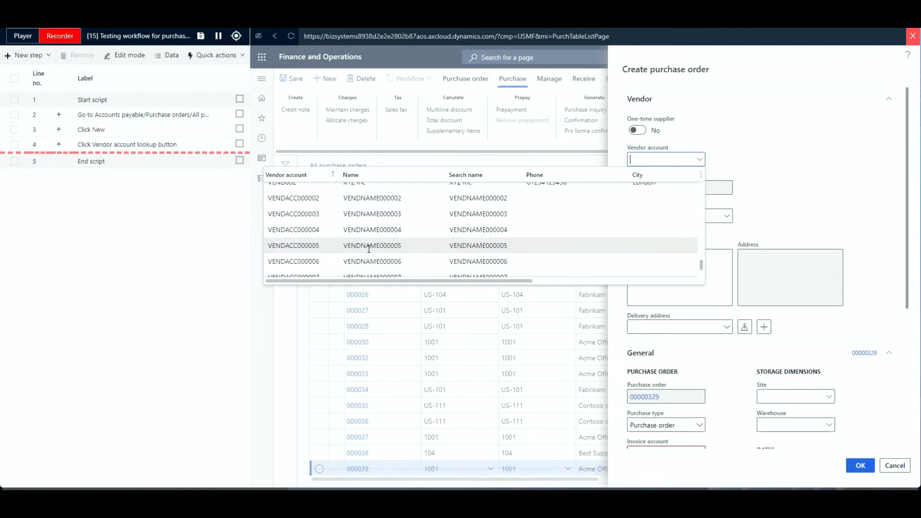
scroll(368, 249, down, 1)
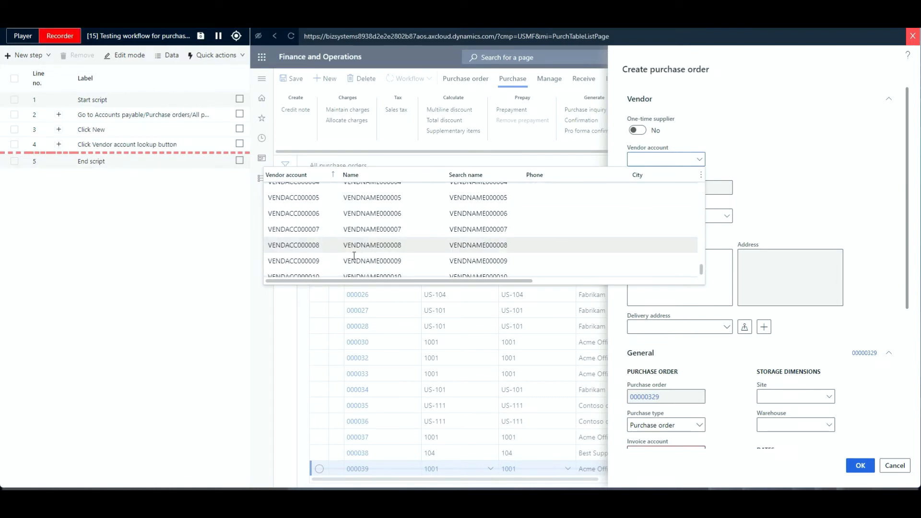
click(313, 231)
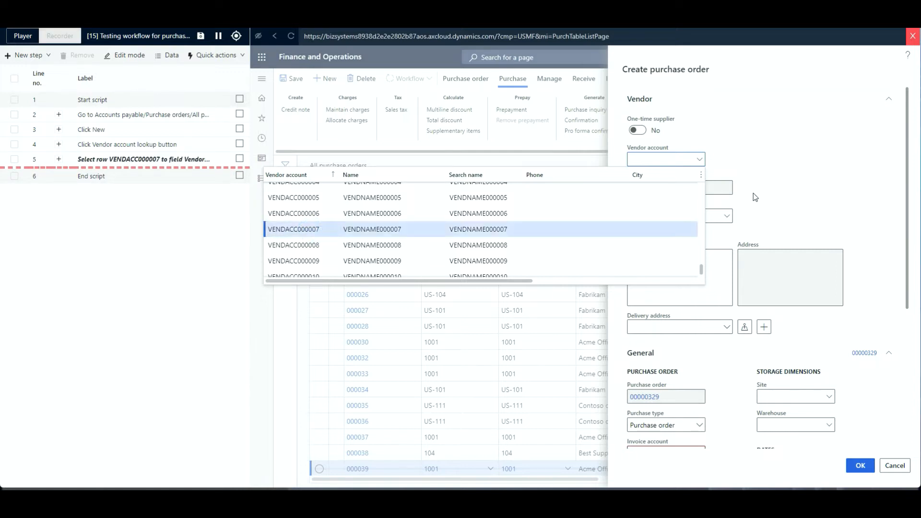
Add an inspect step labelled "Get value PO" that stores the purchase order number in a local variable POONUM, and end inspection
scroll(773, 230, down, 1)
scroll(727, 367, down, 3)
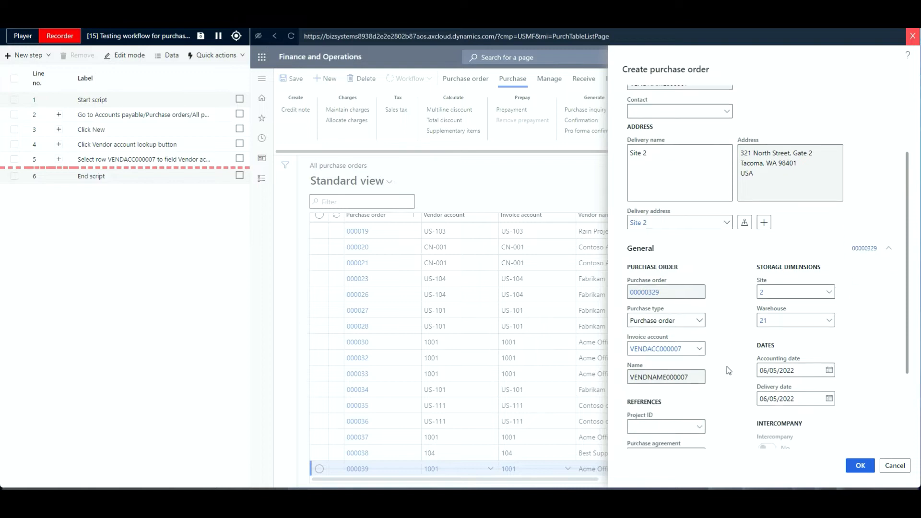
scroll(727, 368, up, 1)
scroll(727, 368, up, 3)
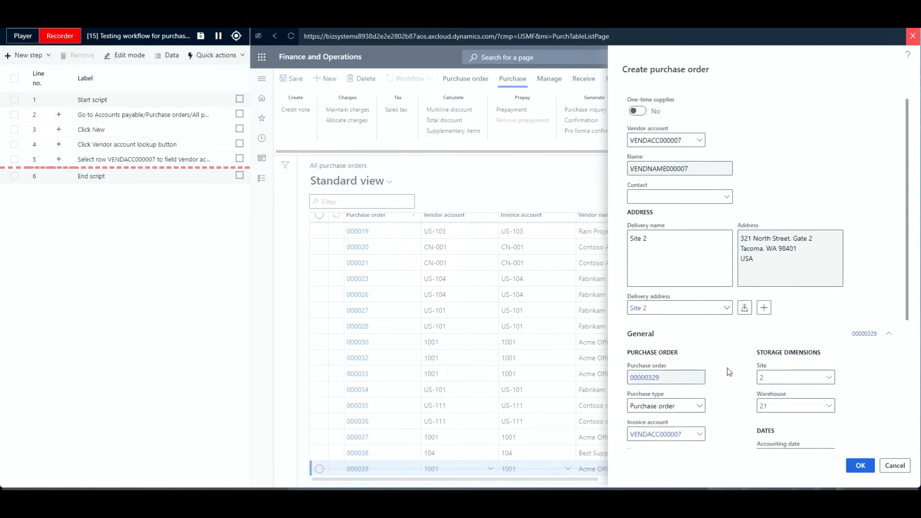
scroll(728, 367, down, 1)
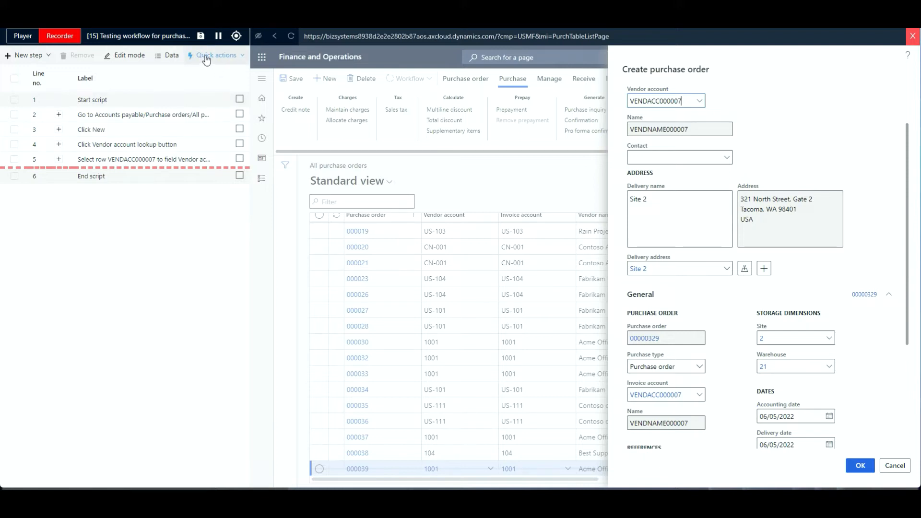
click(236, 36)
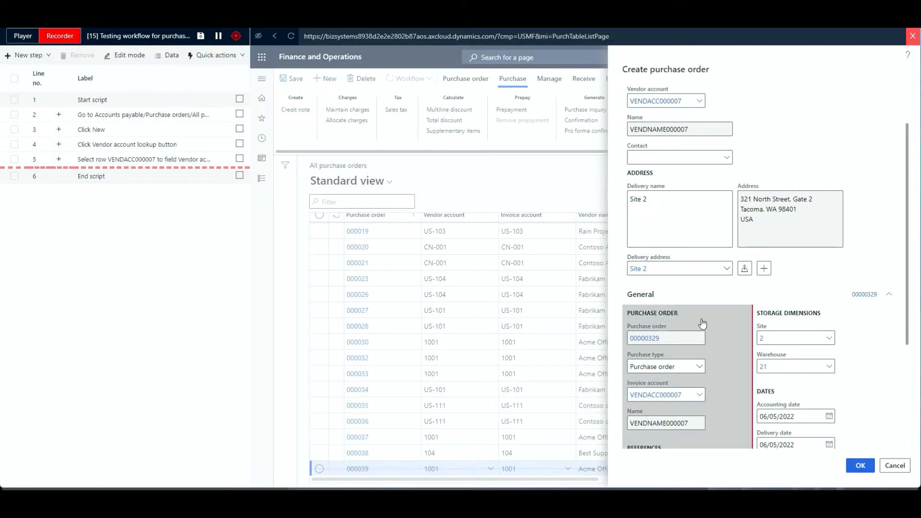
click(647, 341)
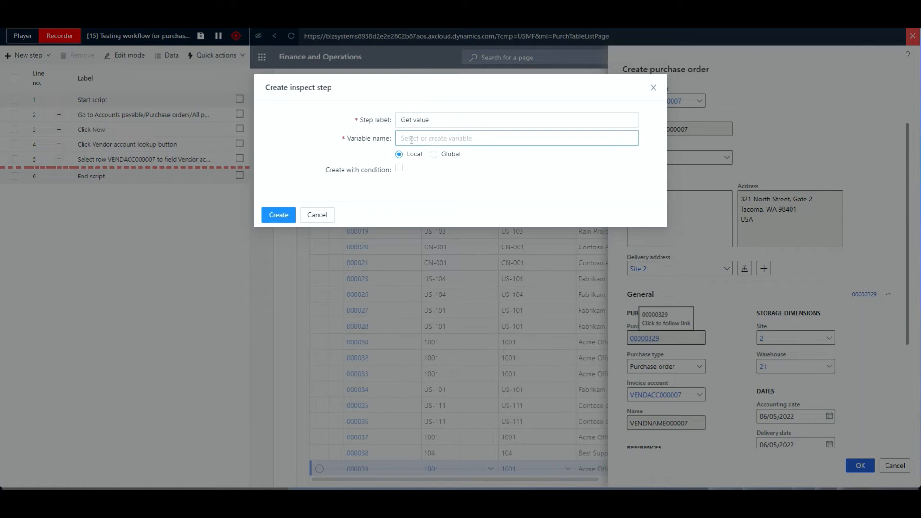
click(439, 120)
text(PO)
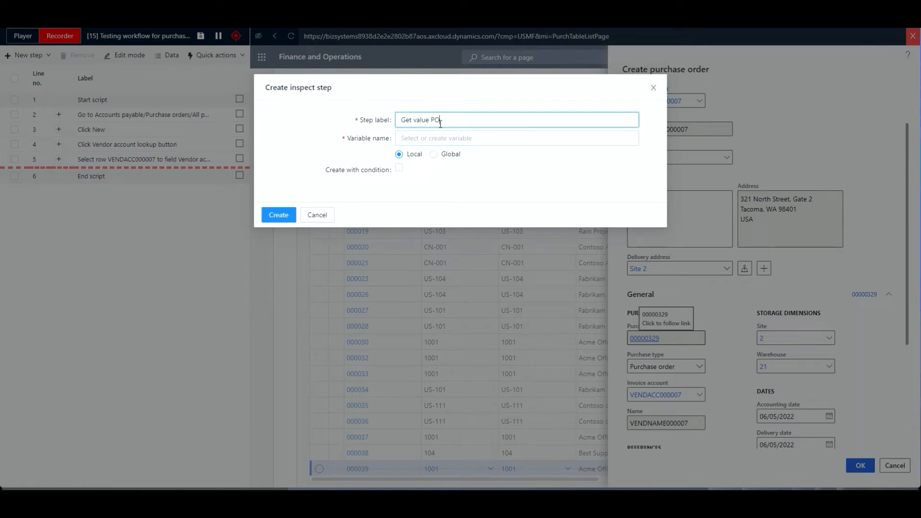
click(426, 137)
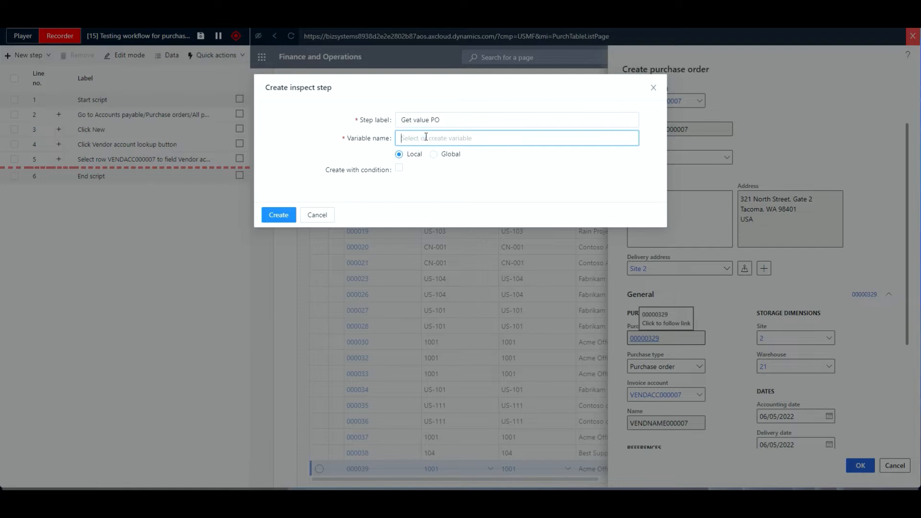
text(POONUM)
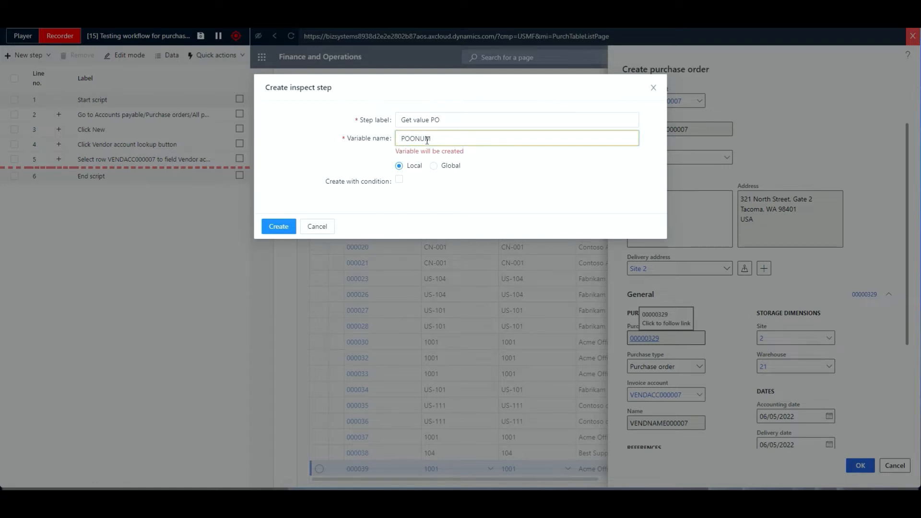
click(279, 227)
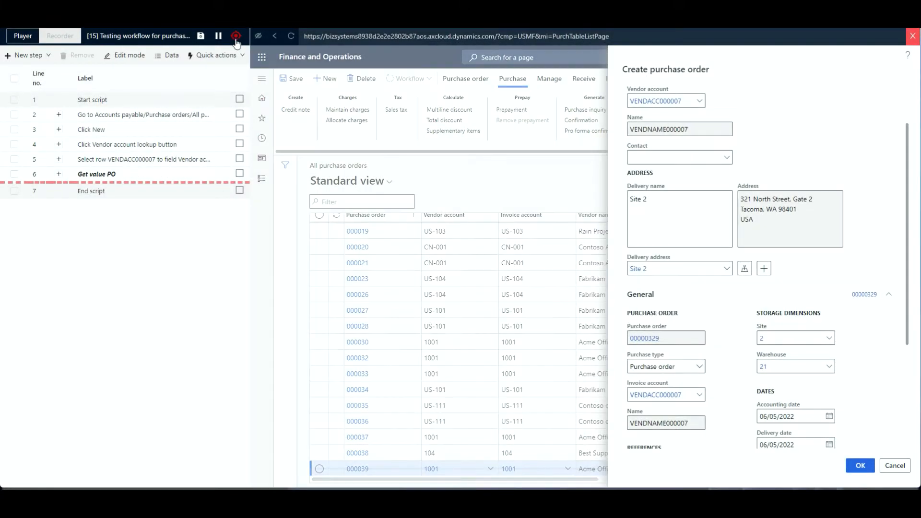
click(236, 36)
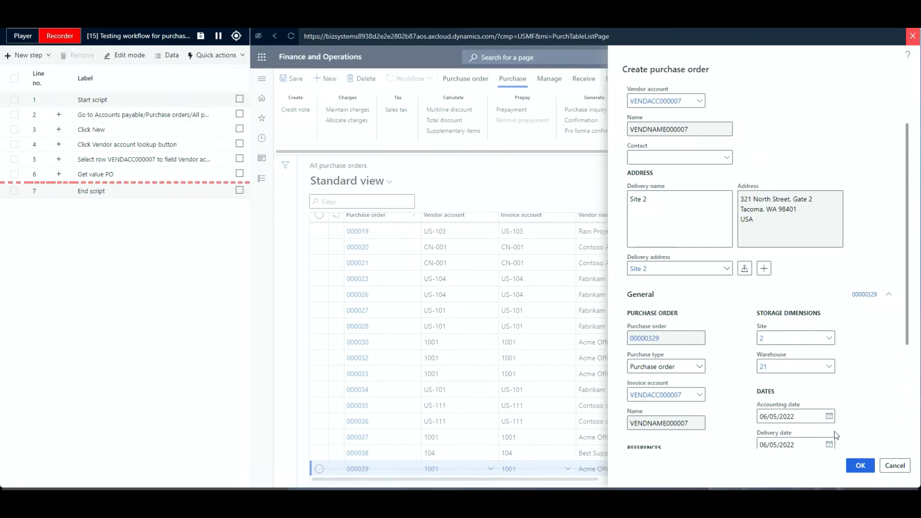
Confirm the new purchase order's details and choose item 1000, Surface Pro 128 GB, for its first line
click(864, 467)
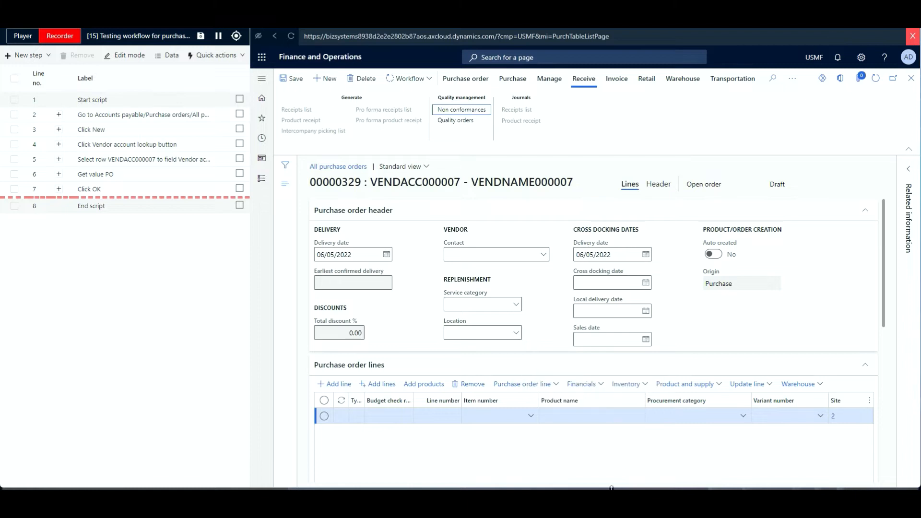
click(531, 418)
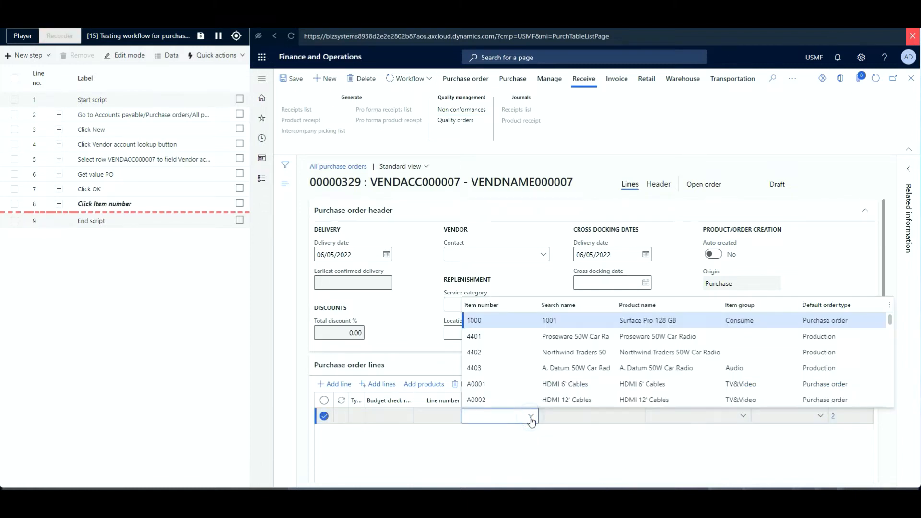
click(542, 322)
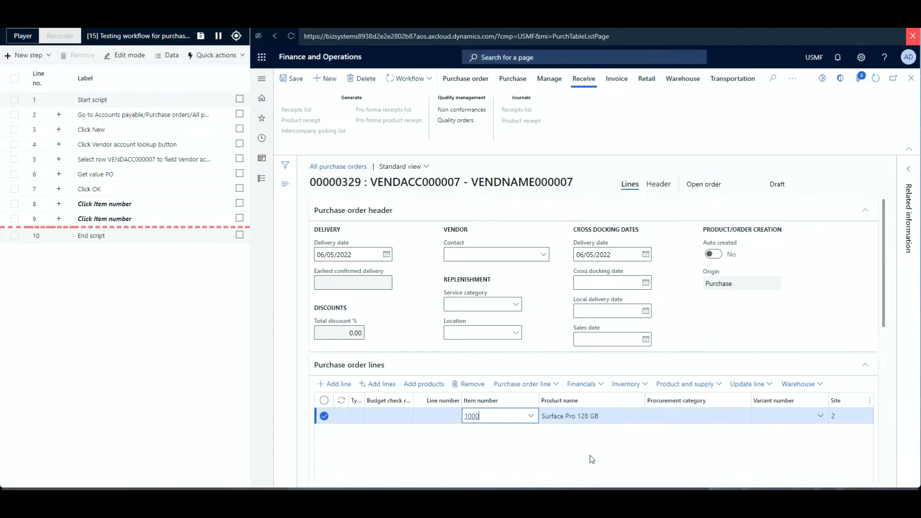
Review the order line's quantity and price, and record collapsing and re-expanding the Line details section
scroll(595, 465, right, 5)
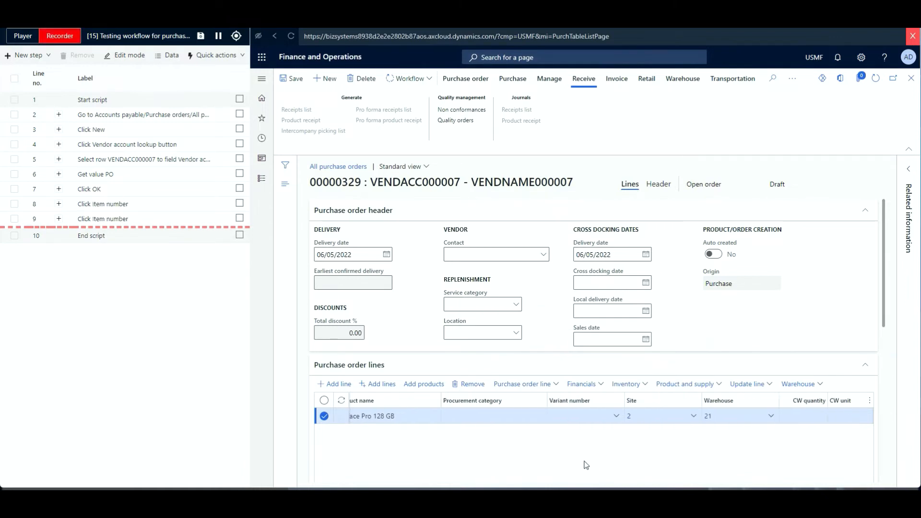
scroll(583, 465, right, 5)
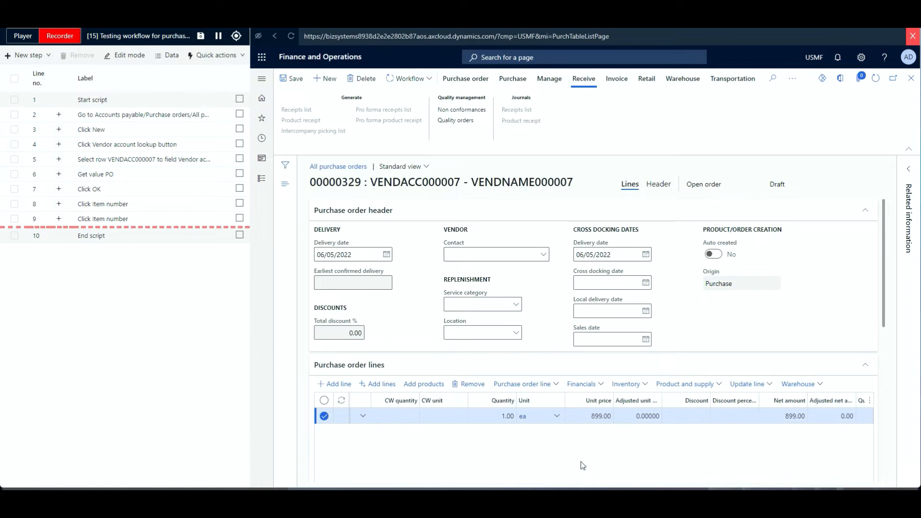
scroll(583, 466, left, 4)
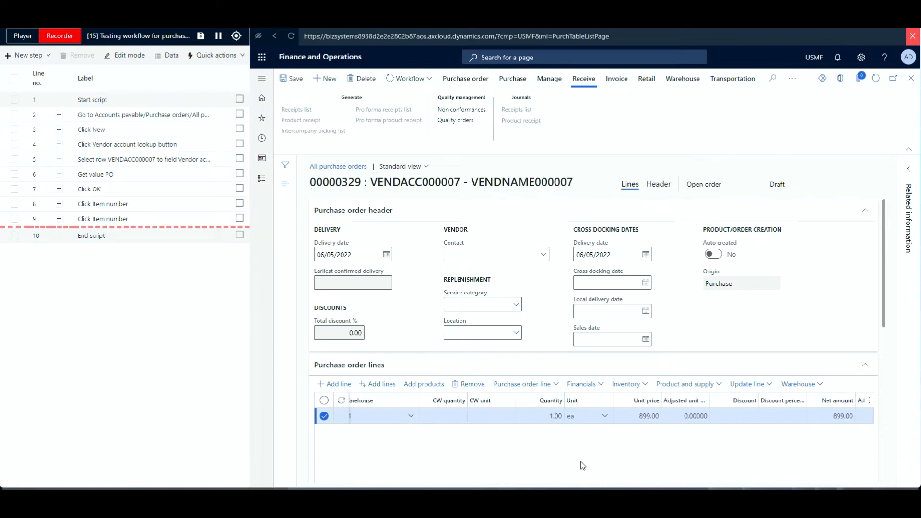
scroll(712, 356, down, 3)
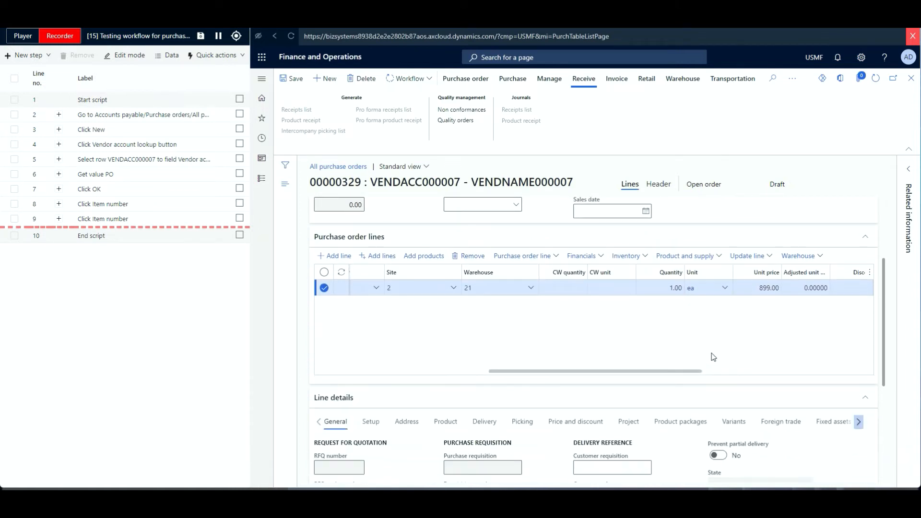
scroll(712, 356, down, 2)
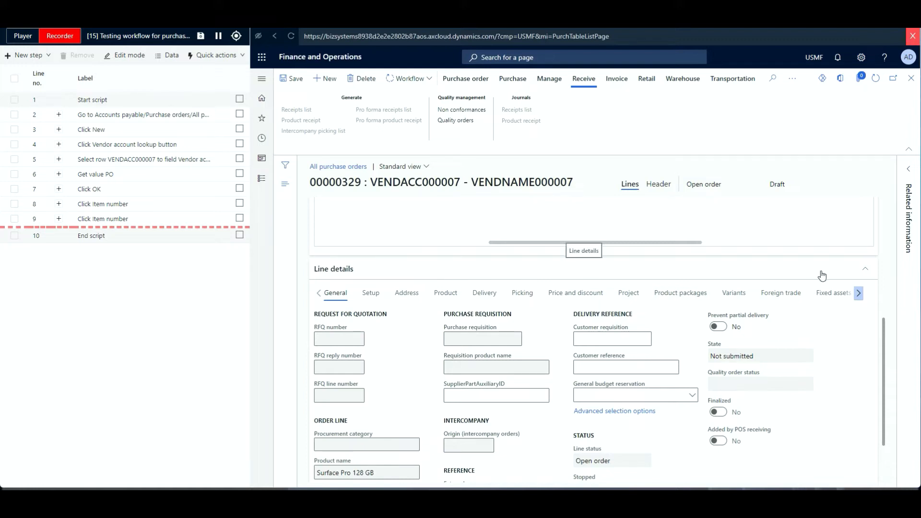
click(861, 269)
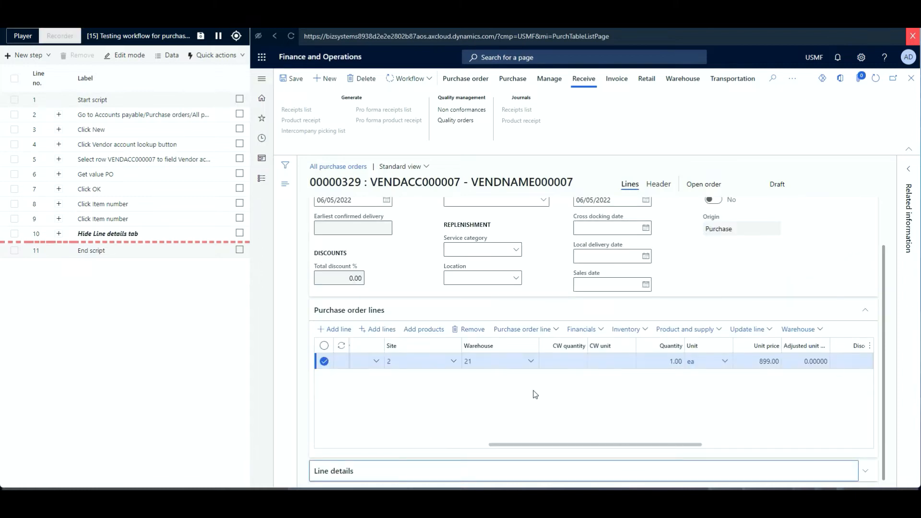
click(350, 471)
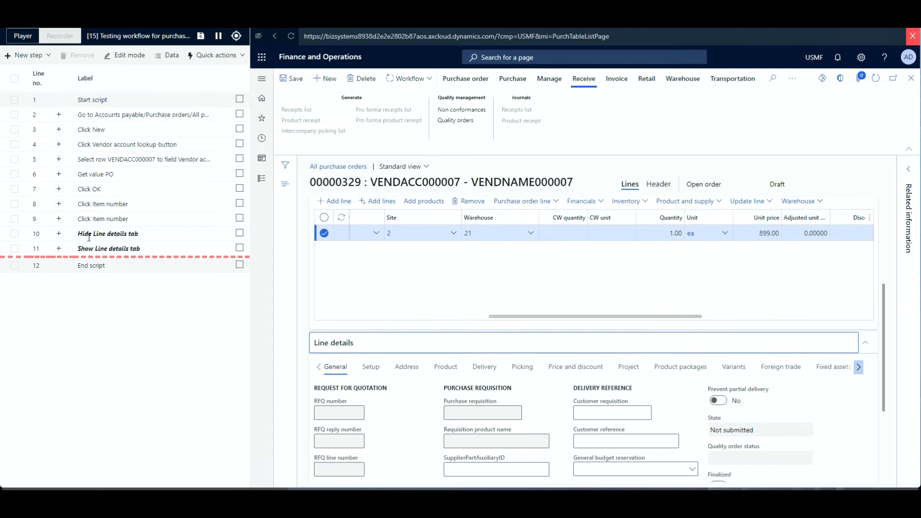
Remove the recorded "Hide Line details tab" step from the script
click(14, 234)
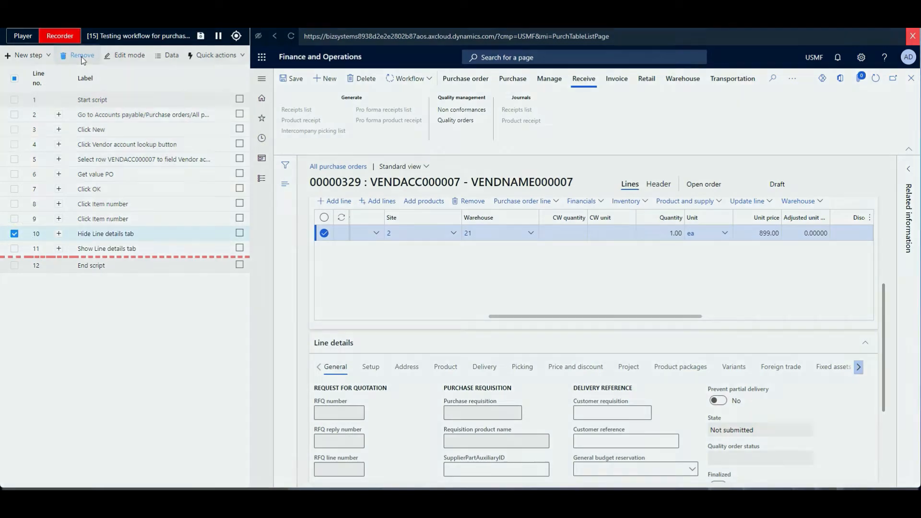
click(81, 59)
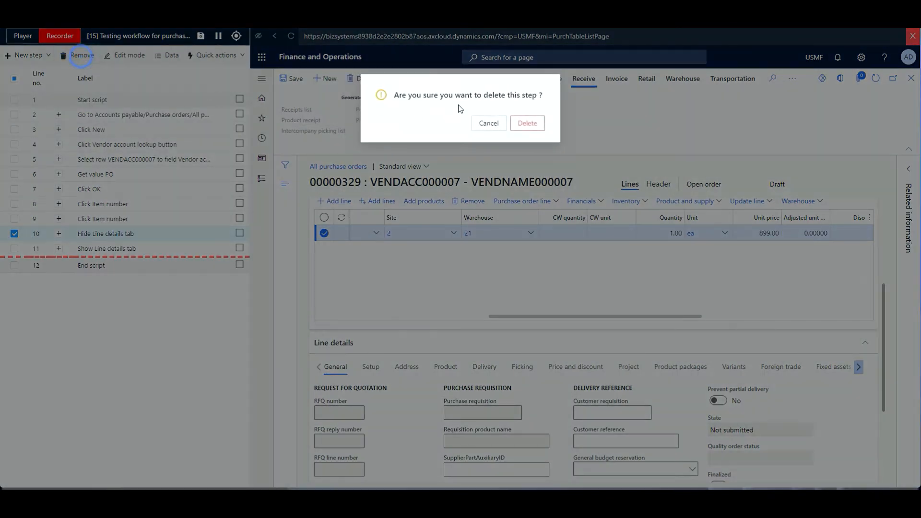
click(524, 123)
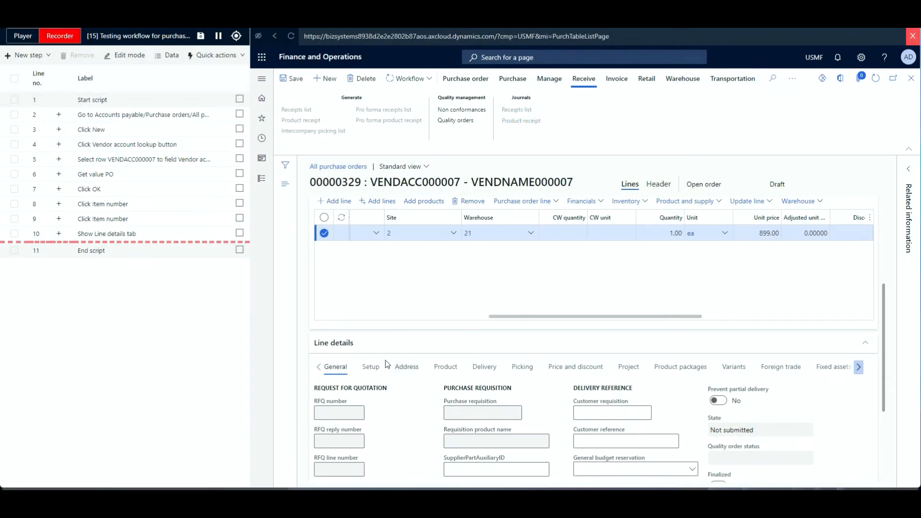
Set the order line's item sales tax group to ALL in its setup details and save the purchase order
scroll(416, 402, down, 1)
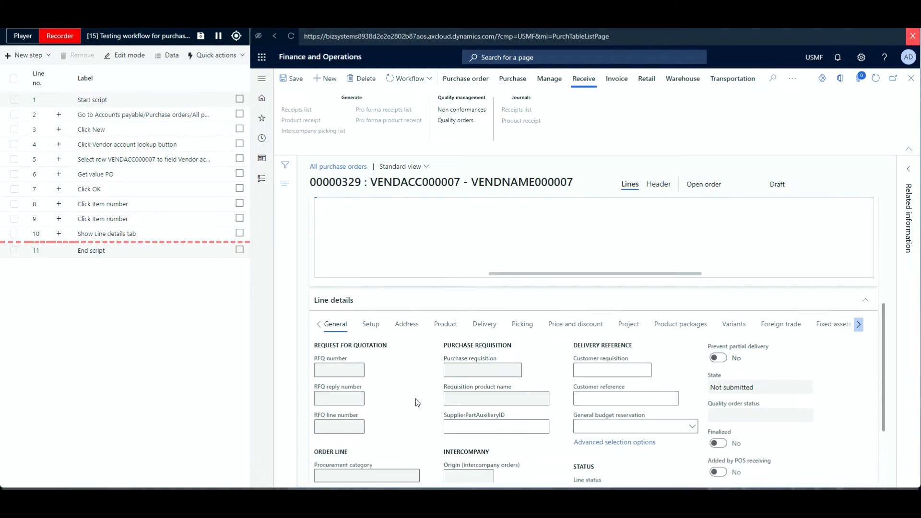
scroll(416, 403, down, 1)
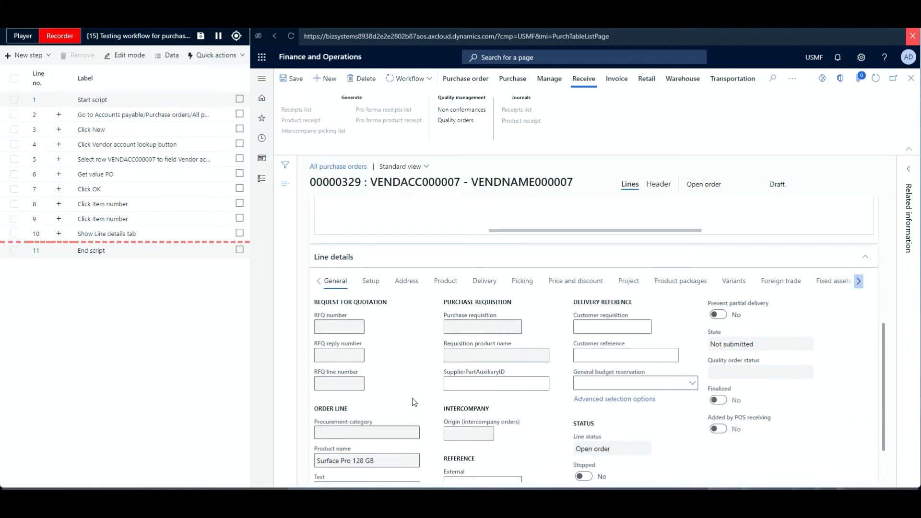
click(371, 281)
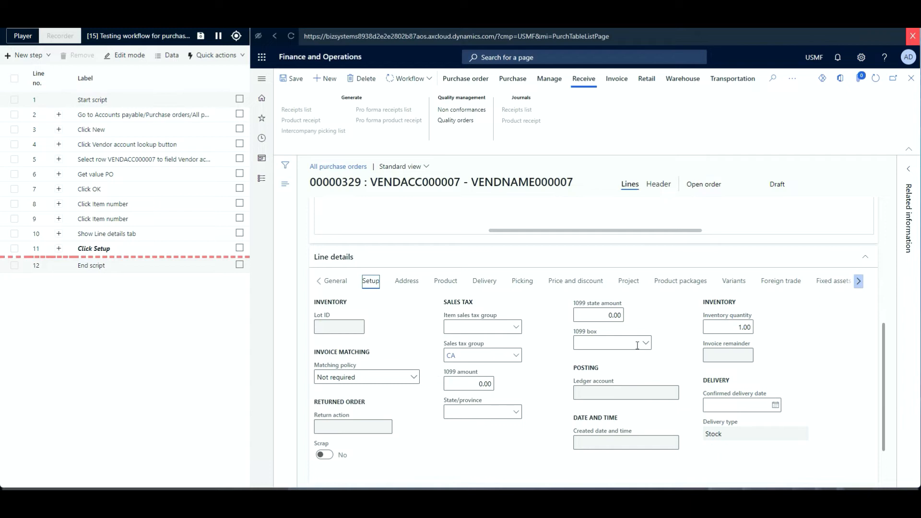
click(515, 327)
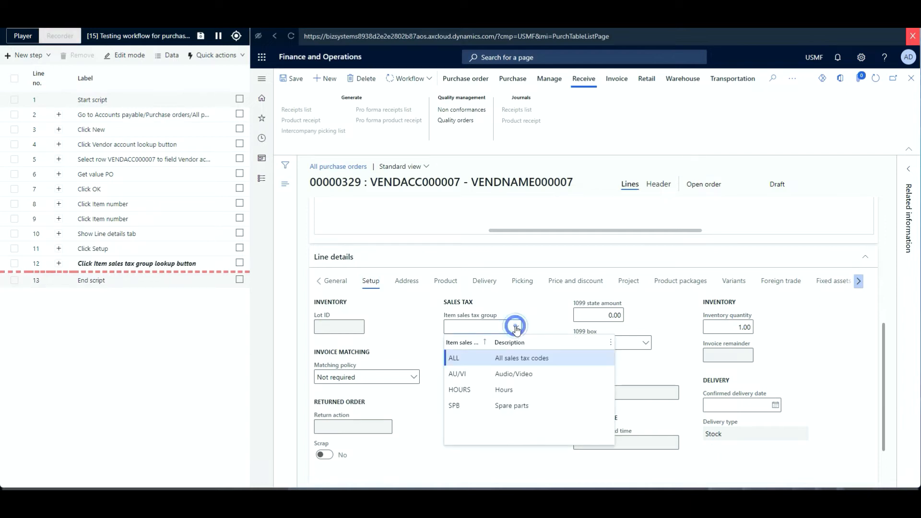
click(467, 358)
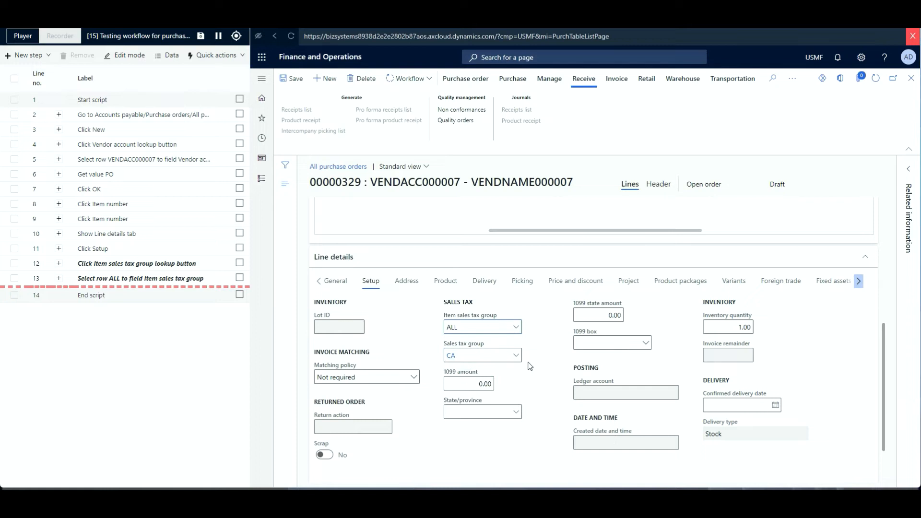
scroll(544, 379, up, 6)
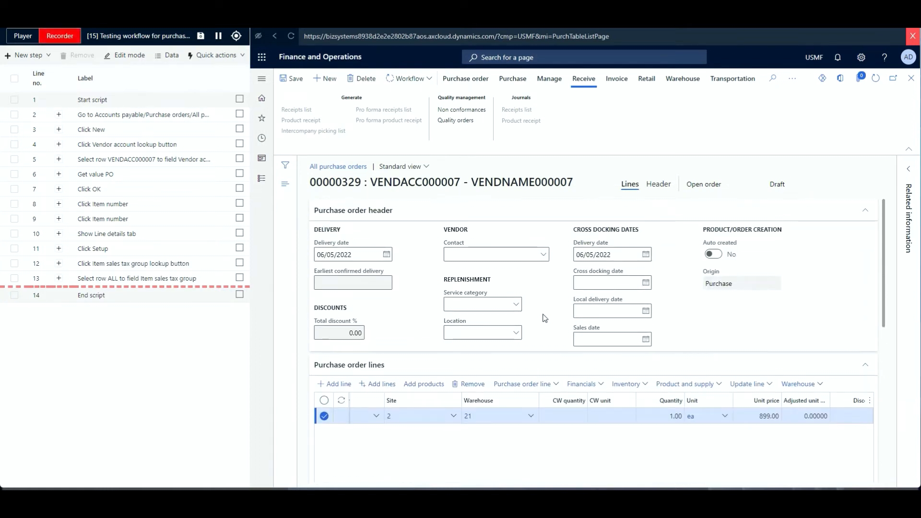
click(288, 79)
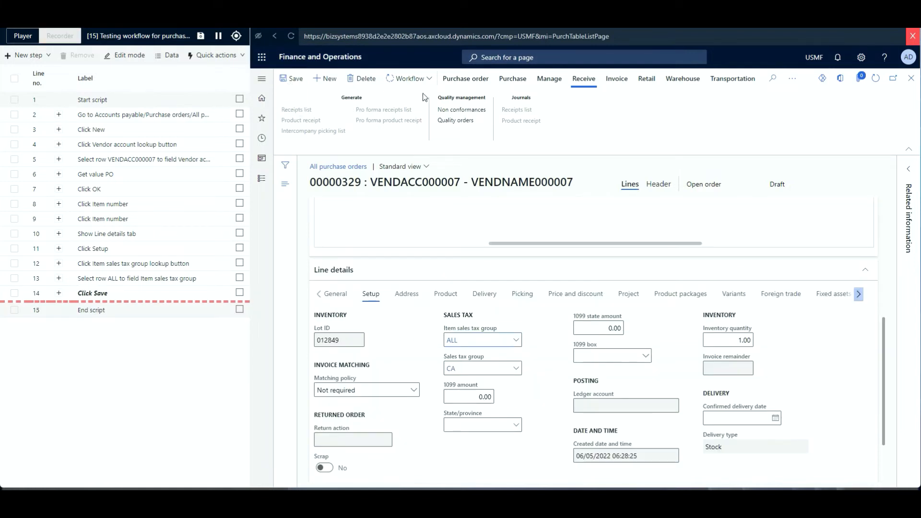
Submit the purchase order to the approval workflow with the comment "Please approve"
click(428, 80)
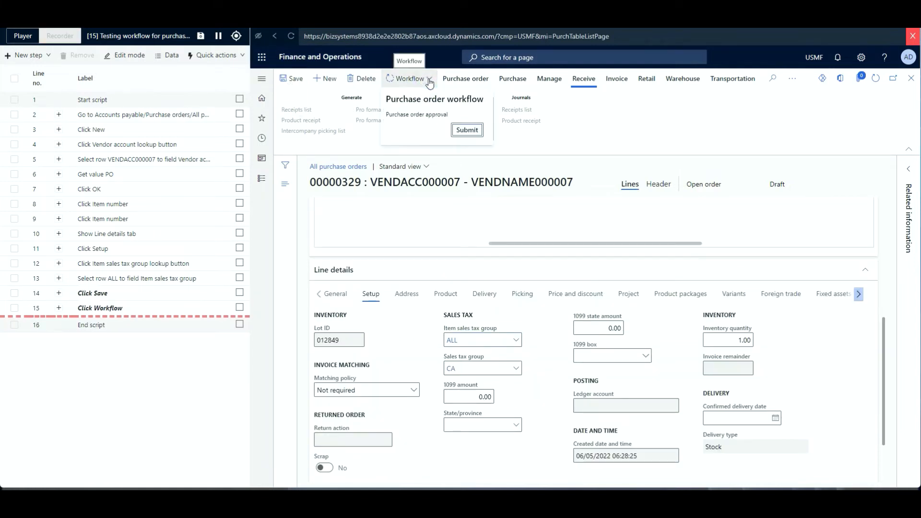
click(468, 130)
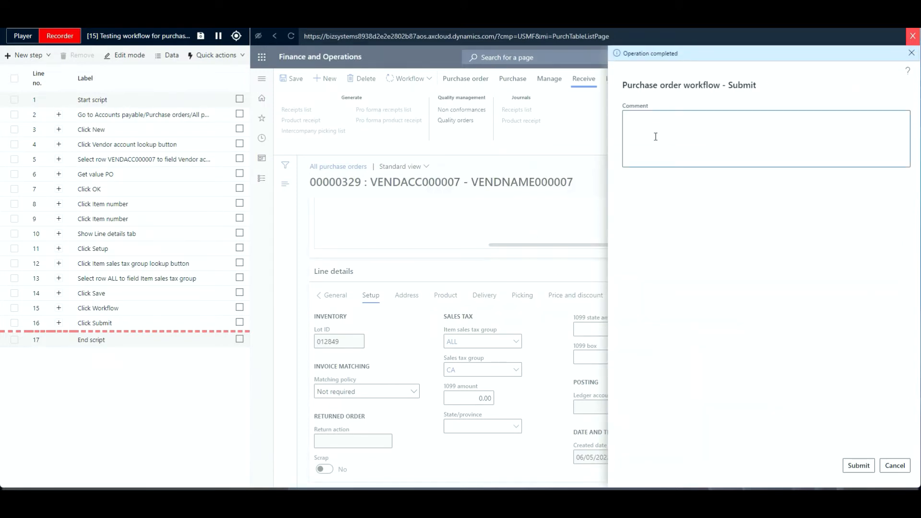
text(Please approve)
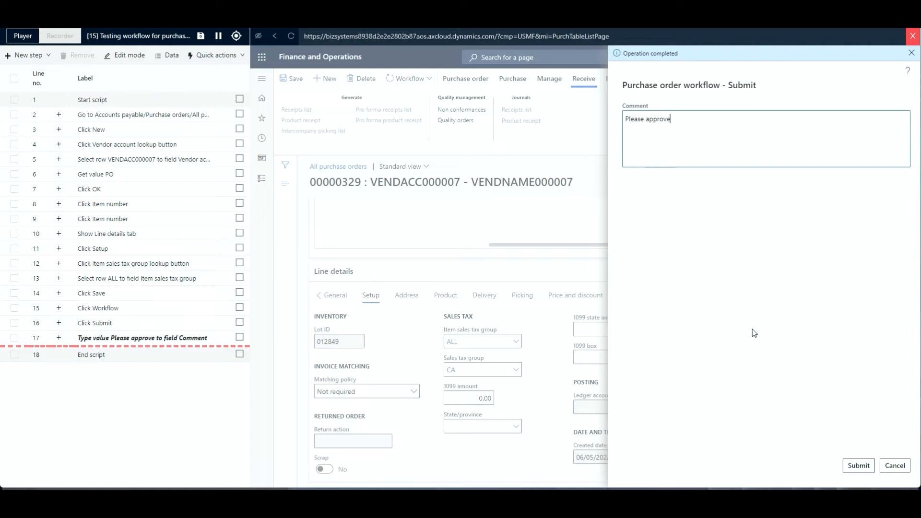
click(858, 465)
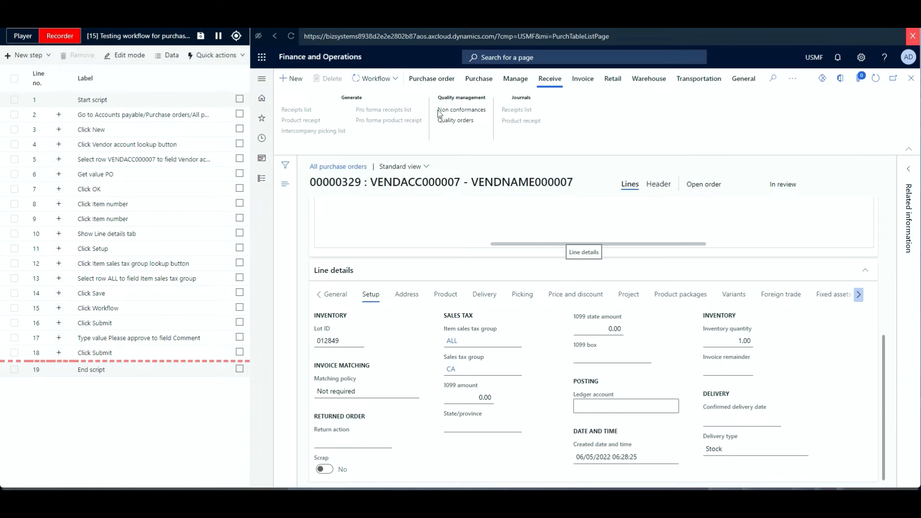
Open the purchase order's workflow history and examine which users the approval work items are assigned to
click(396, 81)
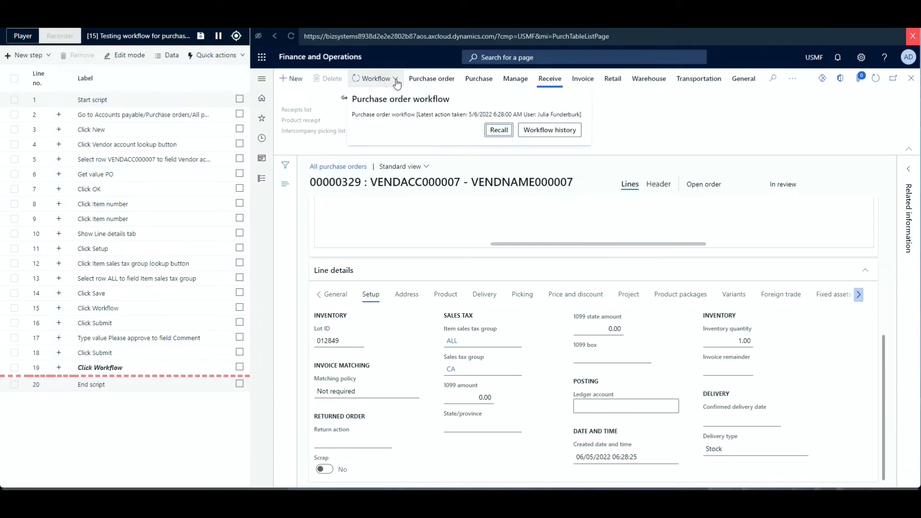
click(539, 133)
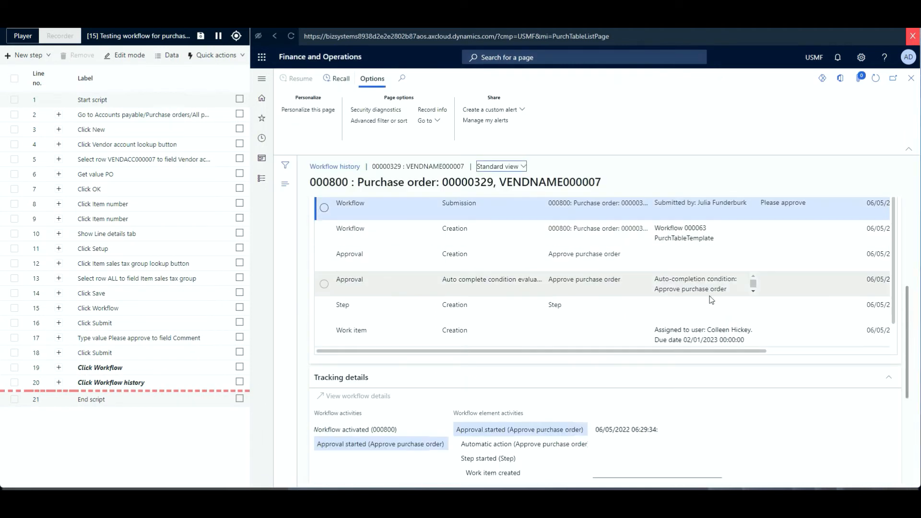
scroll(719, 277, down, 1)
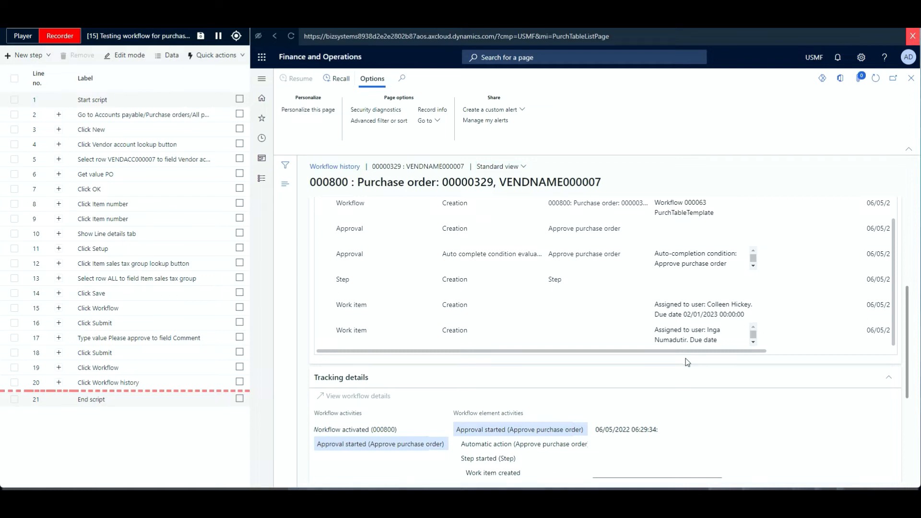
Pause the recording and delete script steps 17 to 20, from the comment entry through "Click Workflow history"
click(218, 38)
click(14, 338)
click(14, 353)
click(15, 368)
click(15, 382)
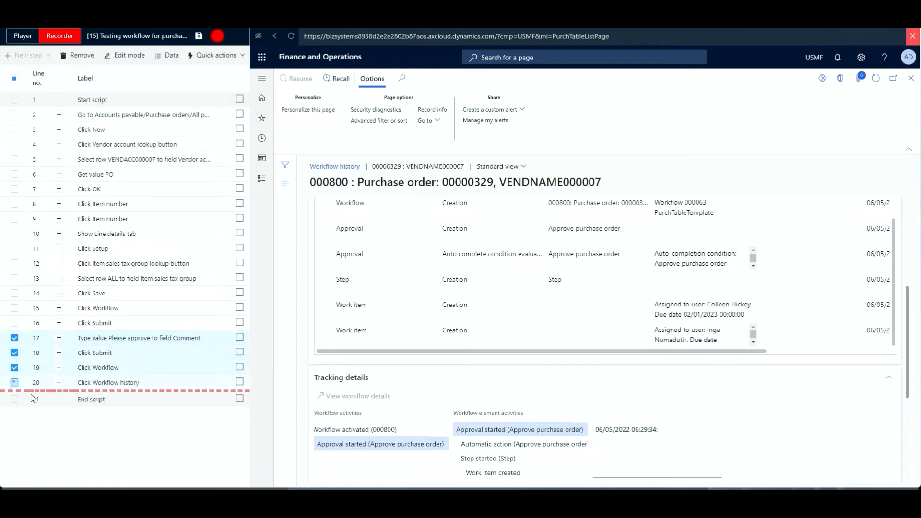
click(78, 55)
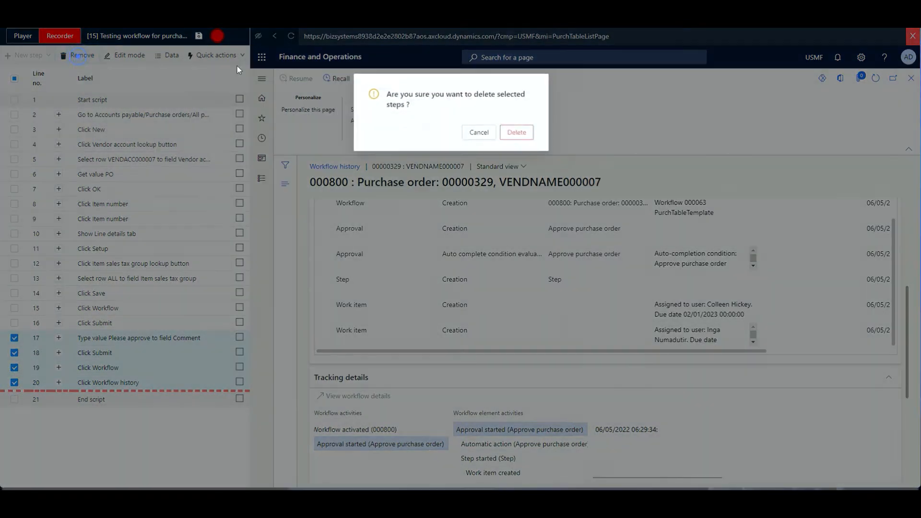
click(528, 137)
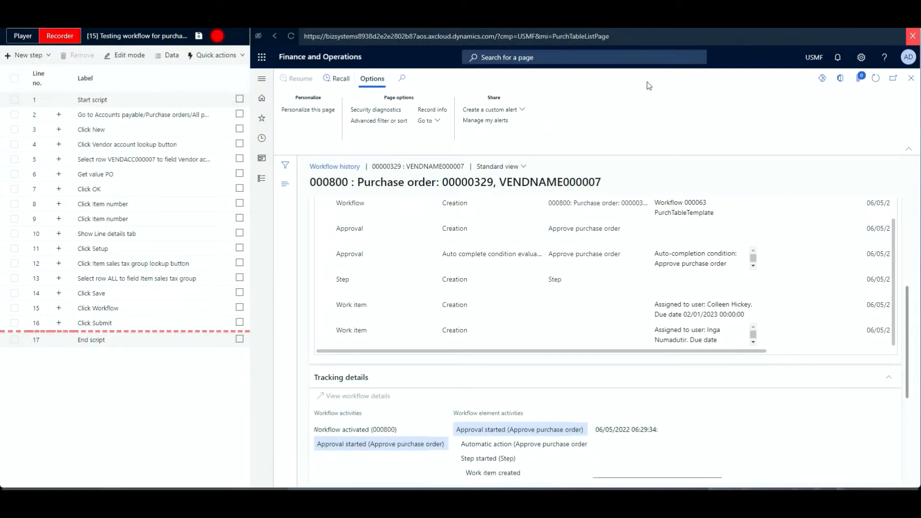
Close the workflow history and highlight the purchase order number in the order's title
click(911, 80)
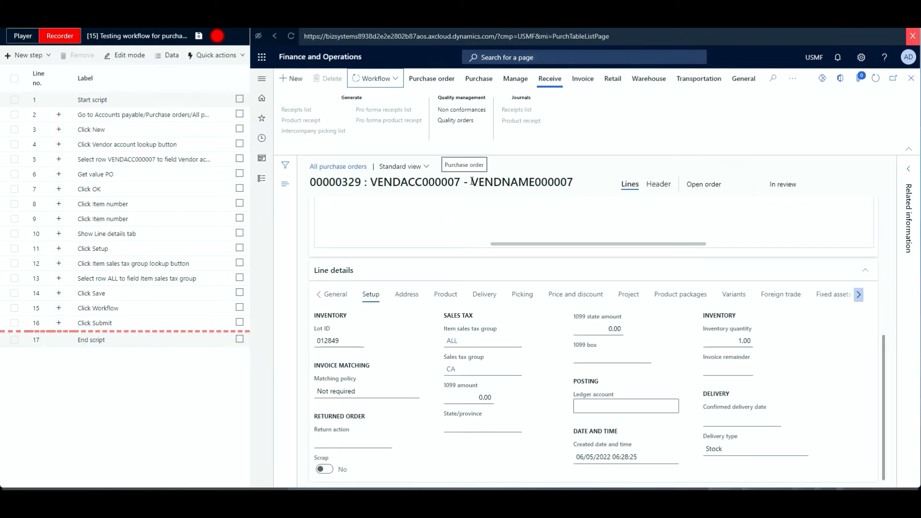
drag(363, 183, 314, 191)
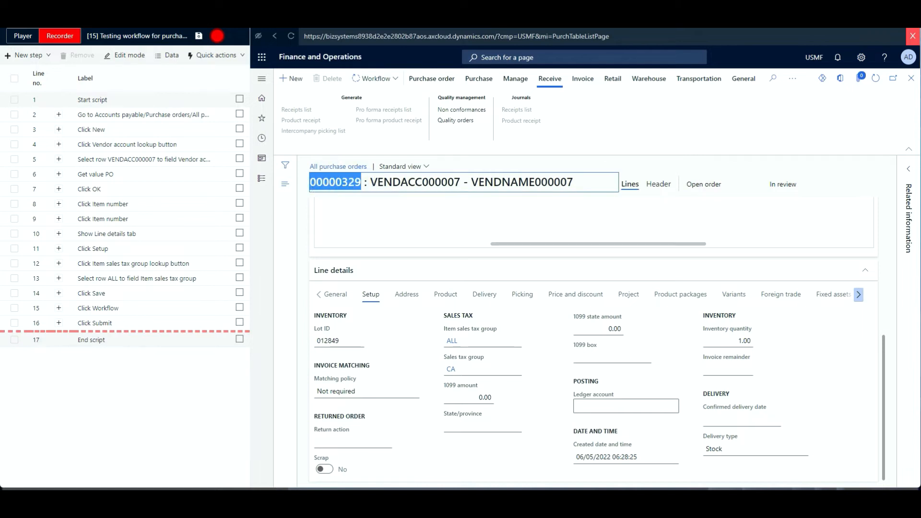
key(alt+Tab)
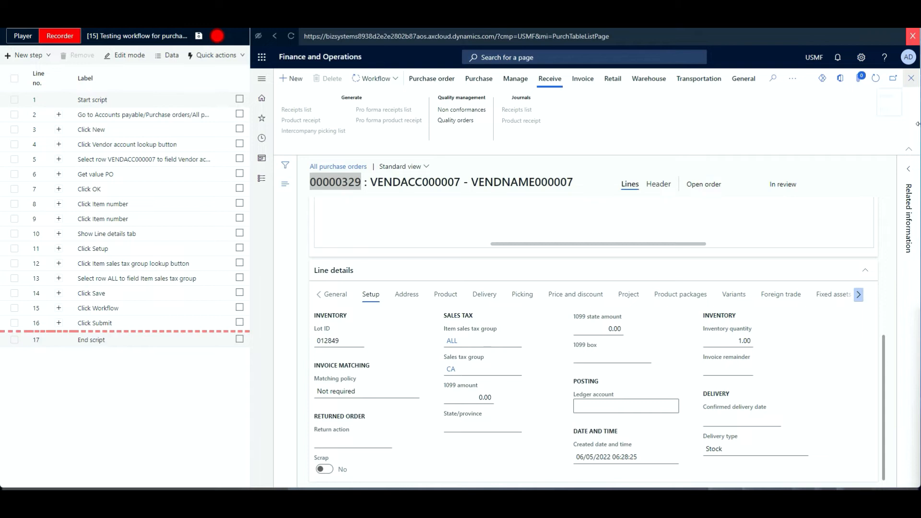
Close the purchase order and the all purchase orders list to return to the dashboard
click(910, 79)
click(910, 81)
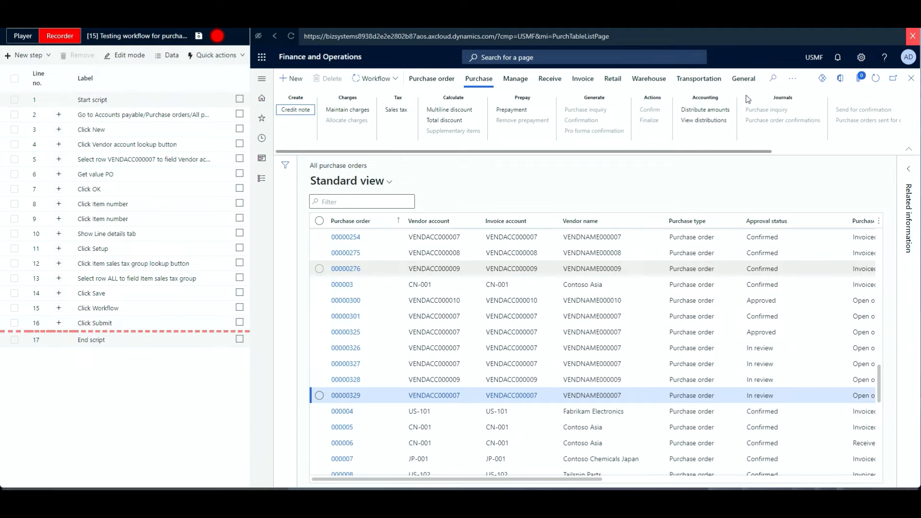
click(905, 81)
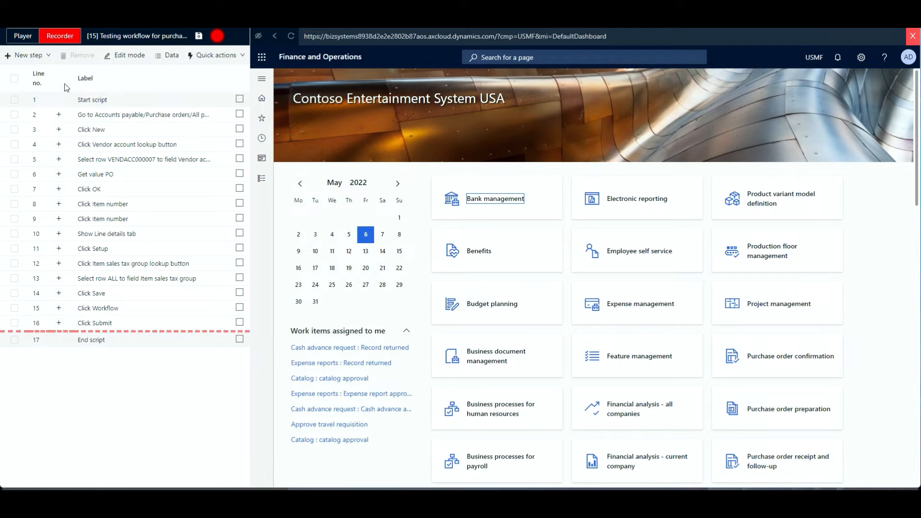
Start a new Login step labelled "Login as Approver" and place it after step 16, Click Submit
click(49, 57)
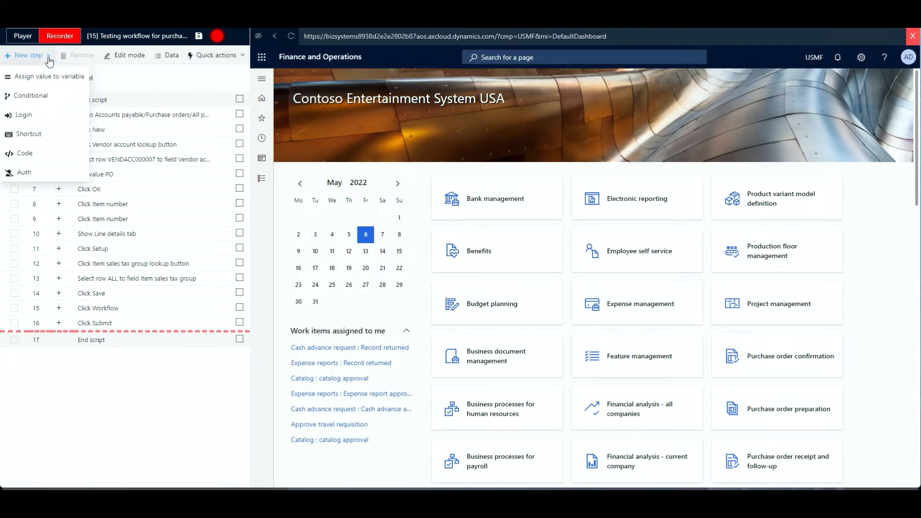
click(49, 57)
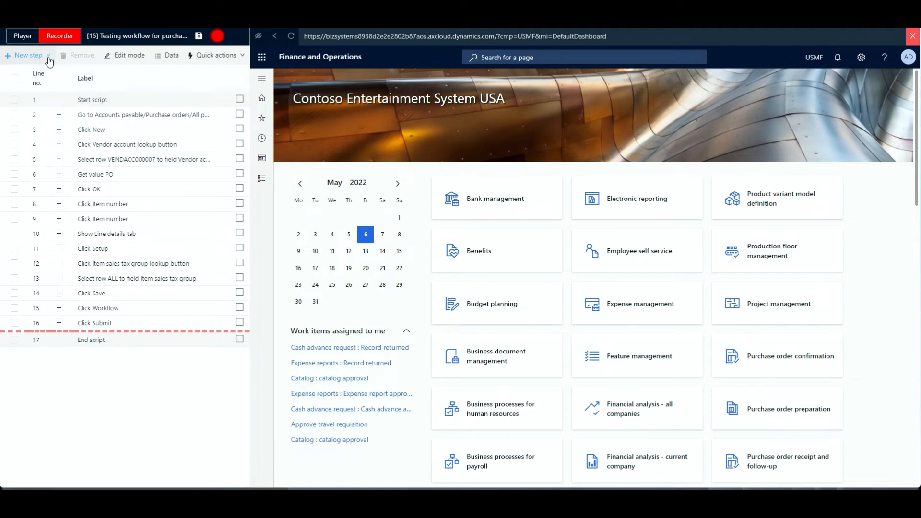
click(48, 57)
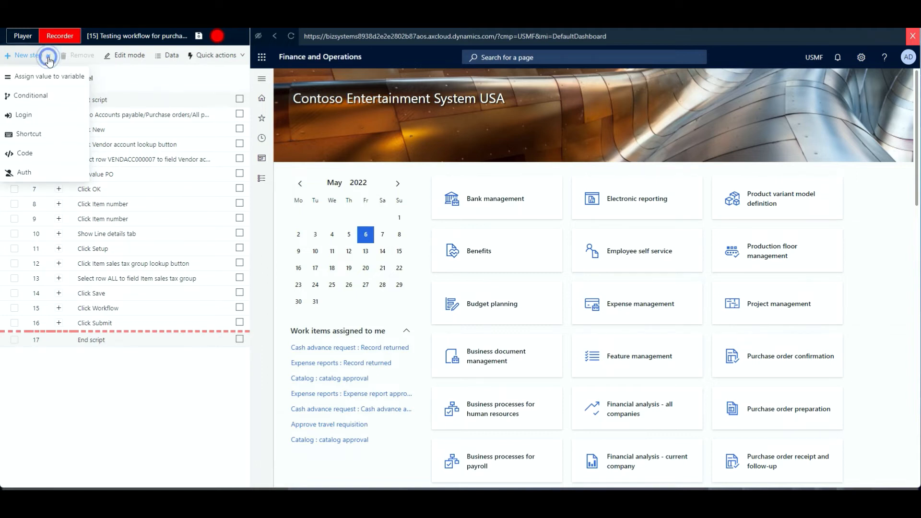
click(24, 115)
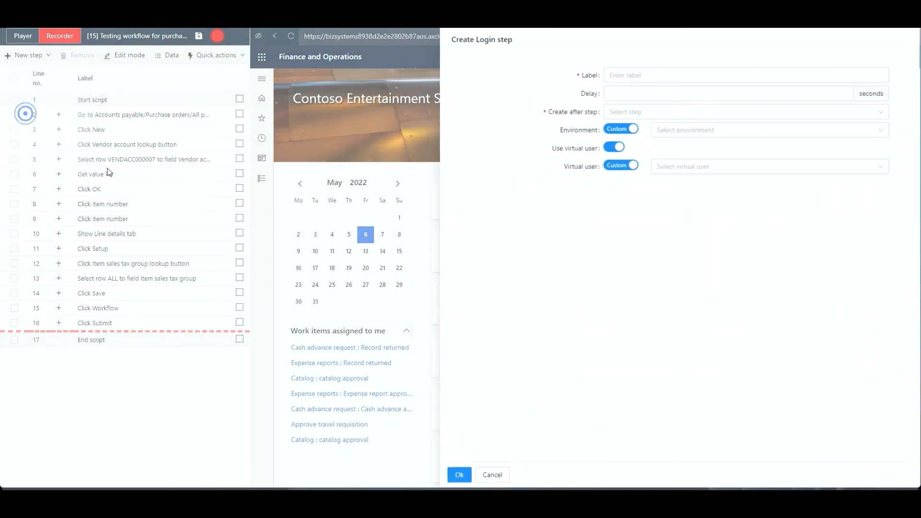
click(618, 77)
click(621, 77)
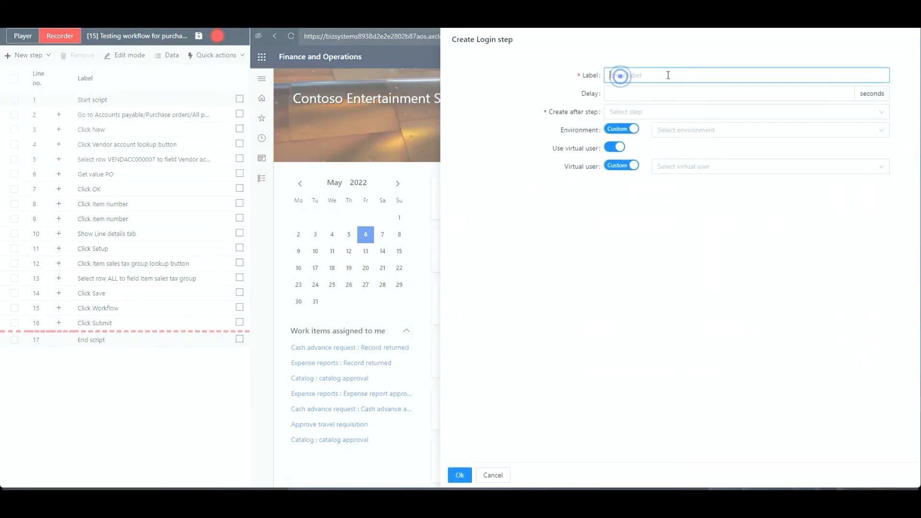
text(Login as Approver)
click(672, 115)
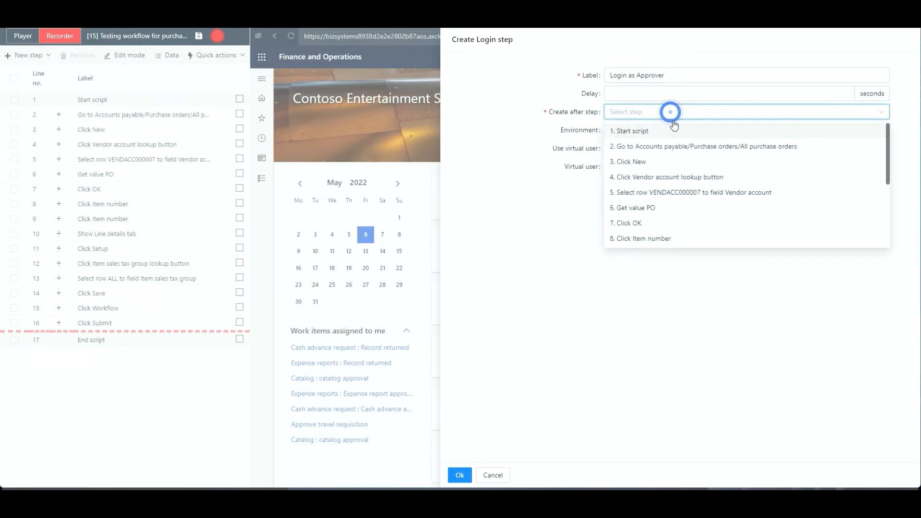
scroll(660, 203, down, 3)
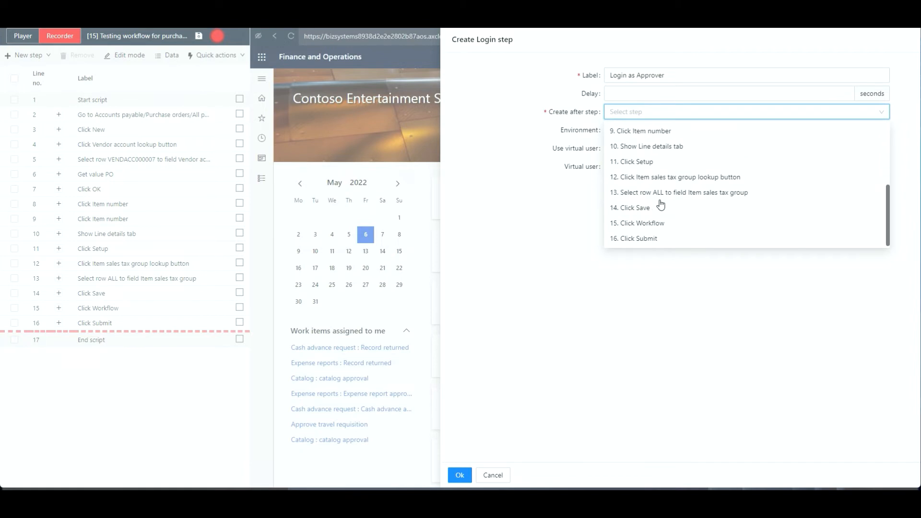
click(650, 240)
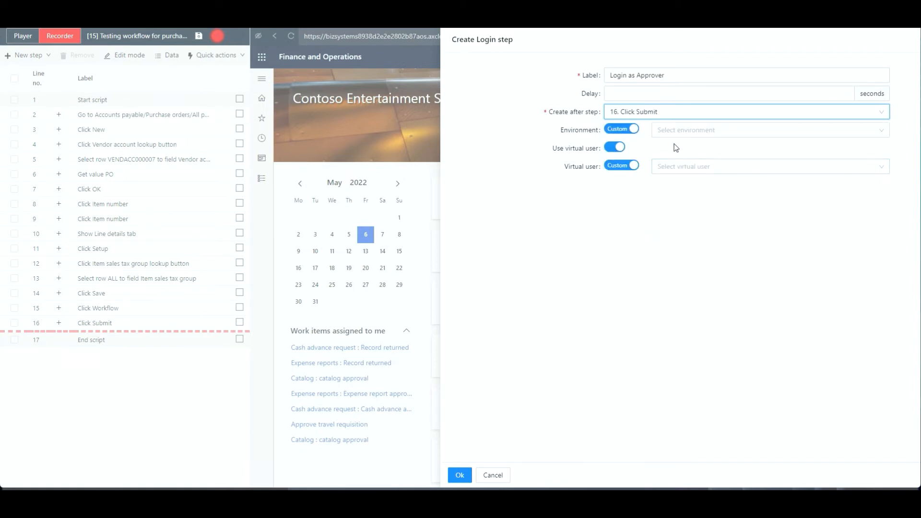
Set the approver login to the default environment with the approver's custom virtual user, and create the step
click(616, 130)
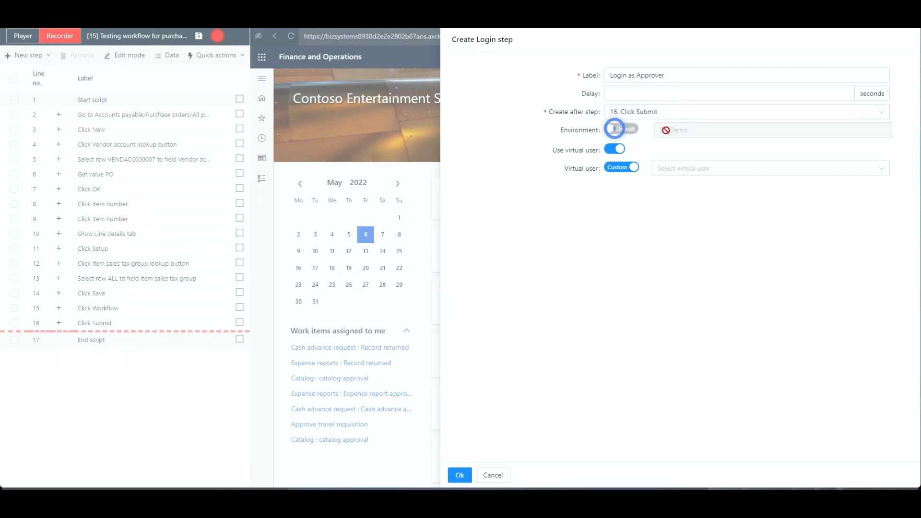
click(619, 169)
click(622, 168)
click(717, 170)
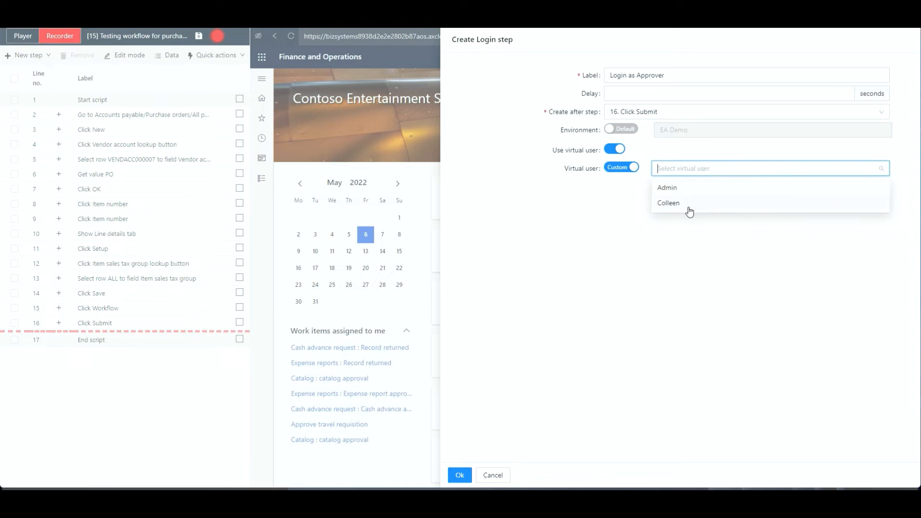
click(670, 203)
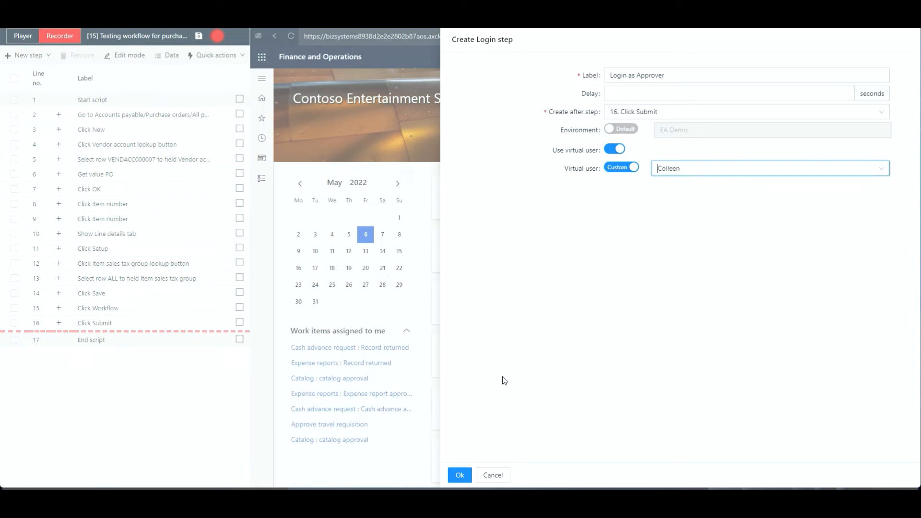
click(459, 474)
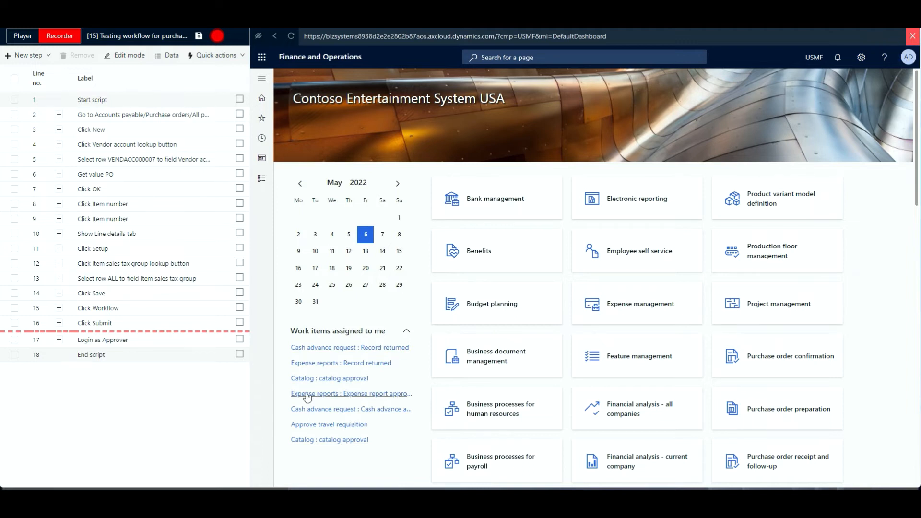
Select only step 17, Login as Approver, and play it to log in as the approver
click(15, 341)
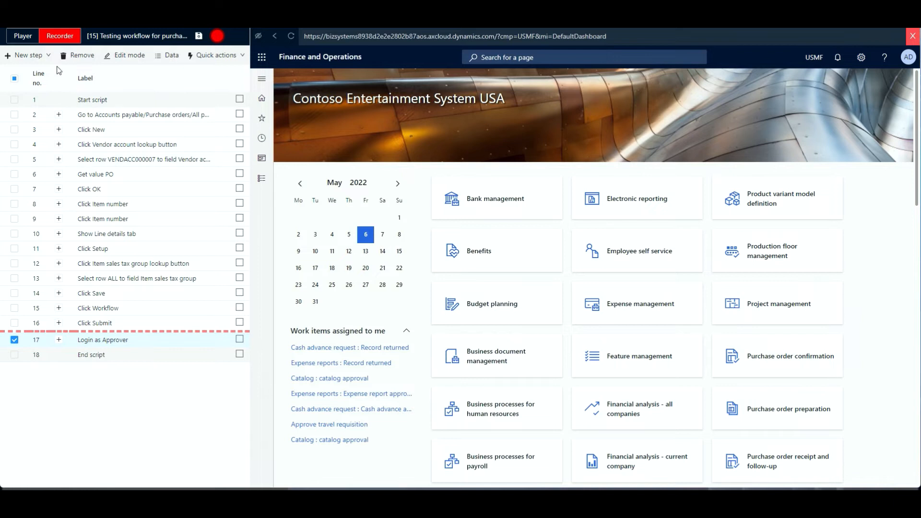
click(23, 39)
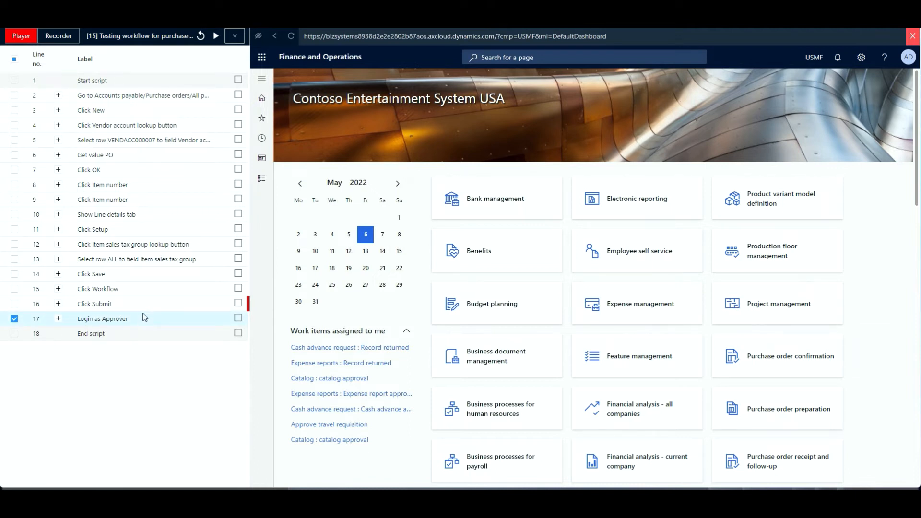
click(216, 37)
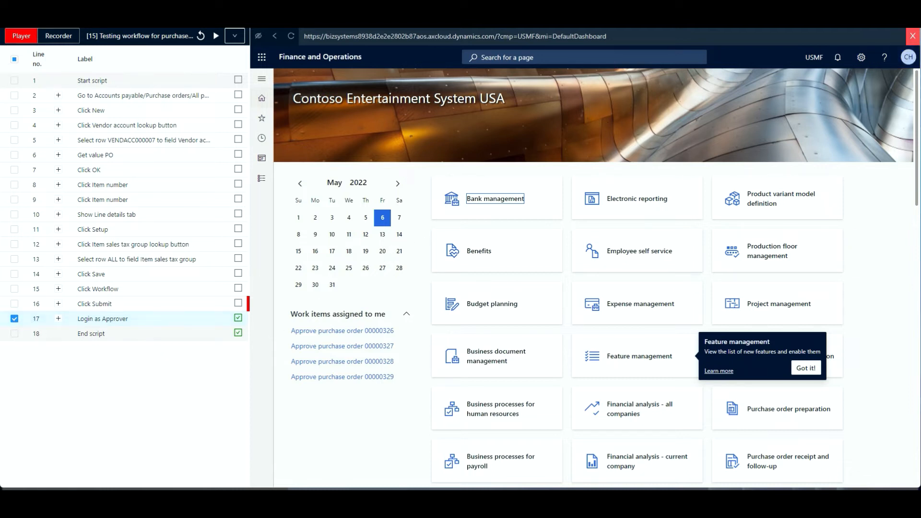
Reset the playback, return to recording mode and set the recording position after step 17, Login as Approver
click(200, 35)
click(58, 36)
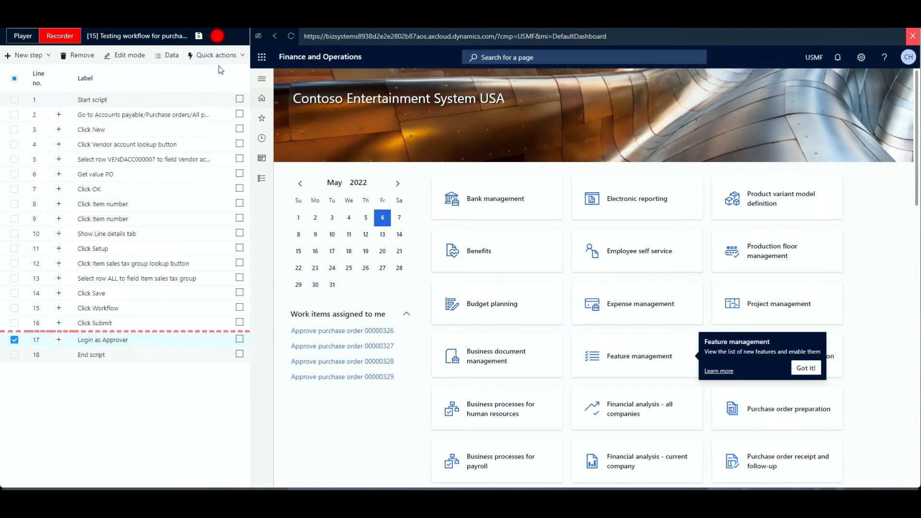
click(239, 56)
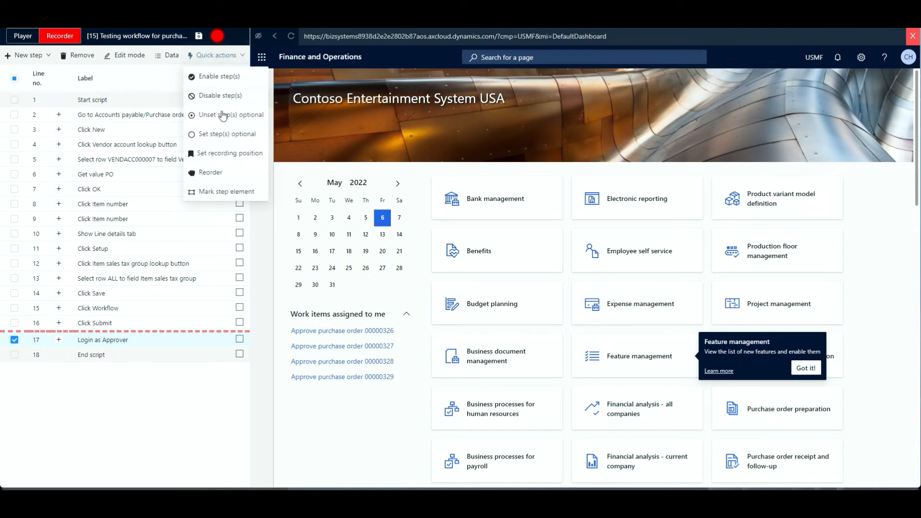
click(217, 153)
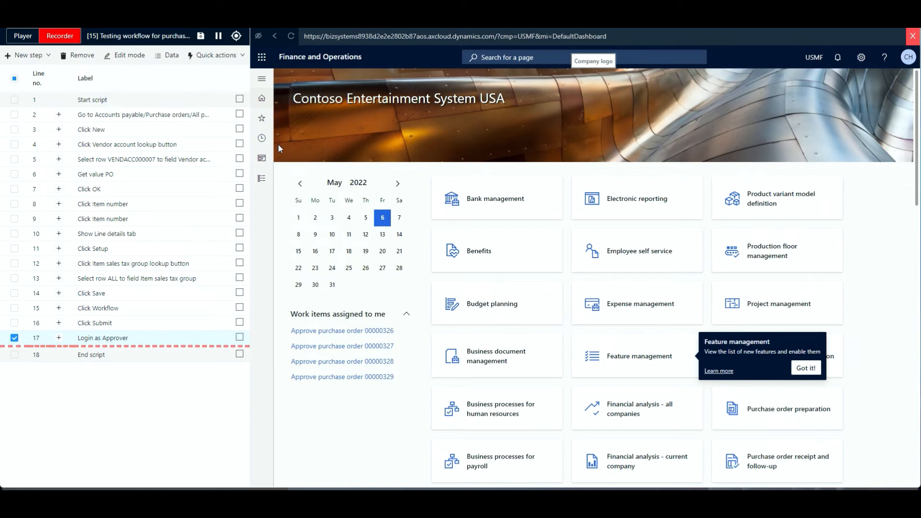
Record opening the Work items assigned to me list in the Common module
click(262, 180)
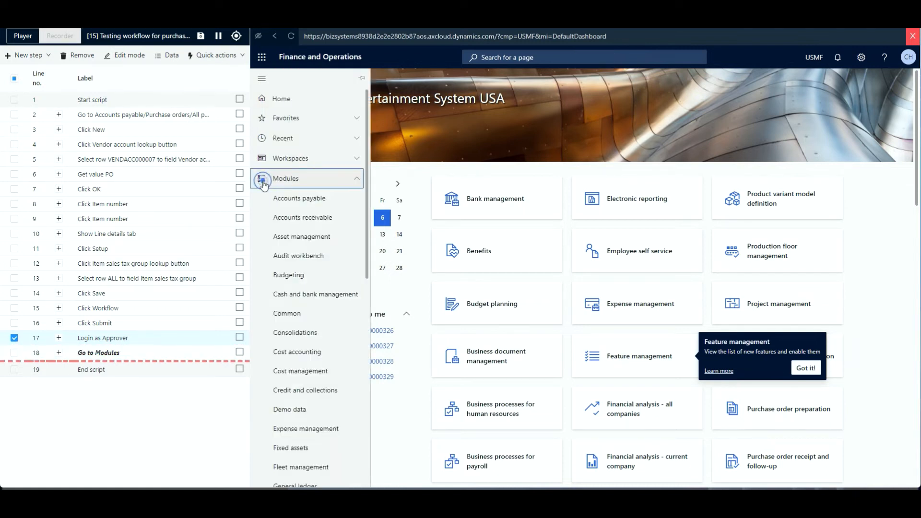
click(296, 316)
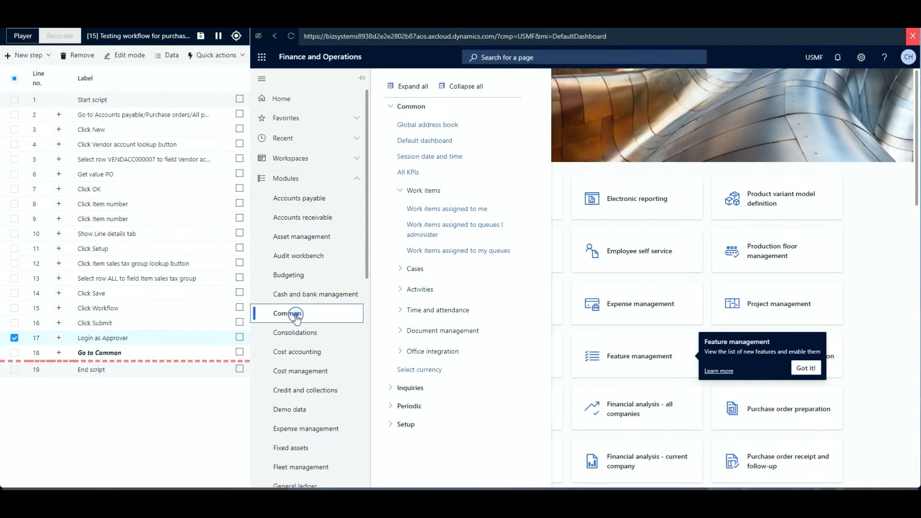
click(454, 214)
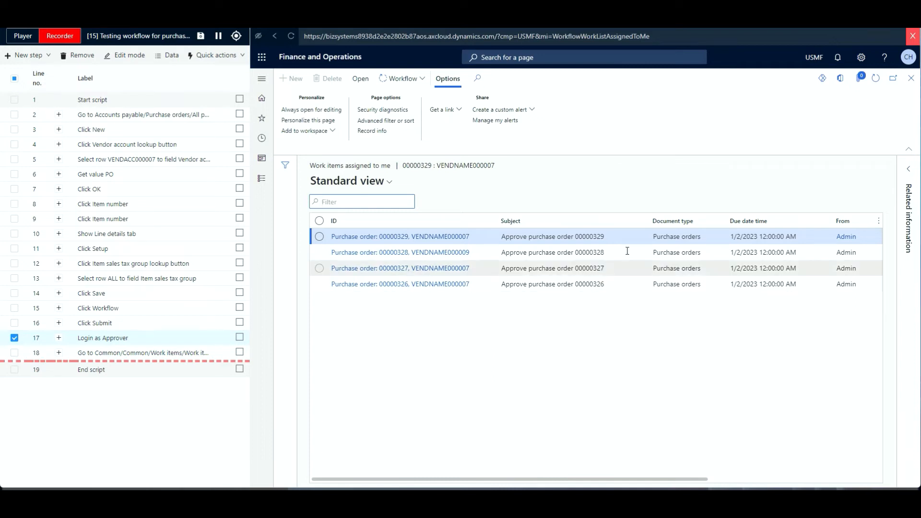
Filter the work items to those whose Subject contains the submitted purchase order's number
click(644, 222)
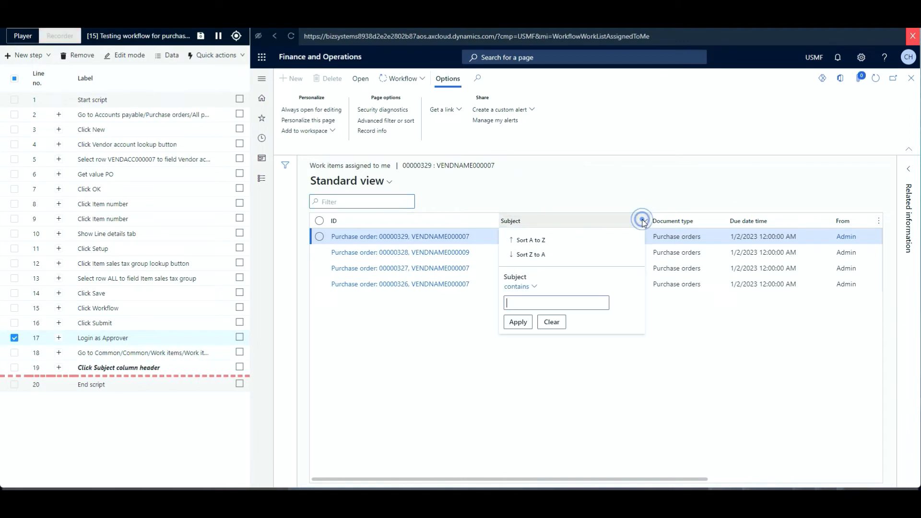
click(526, 287)
click(522, 330)
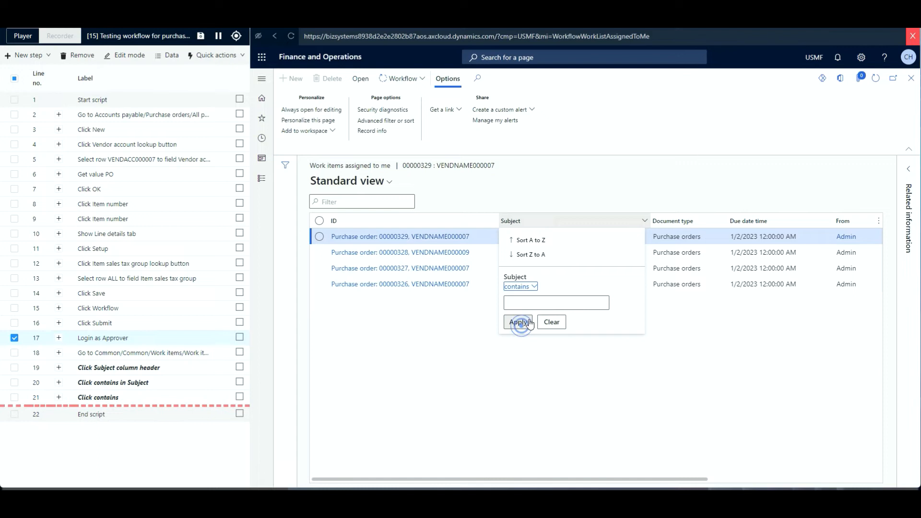
click(520, 303)
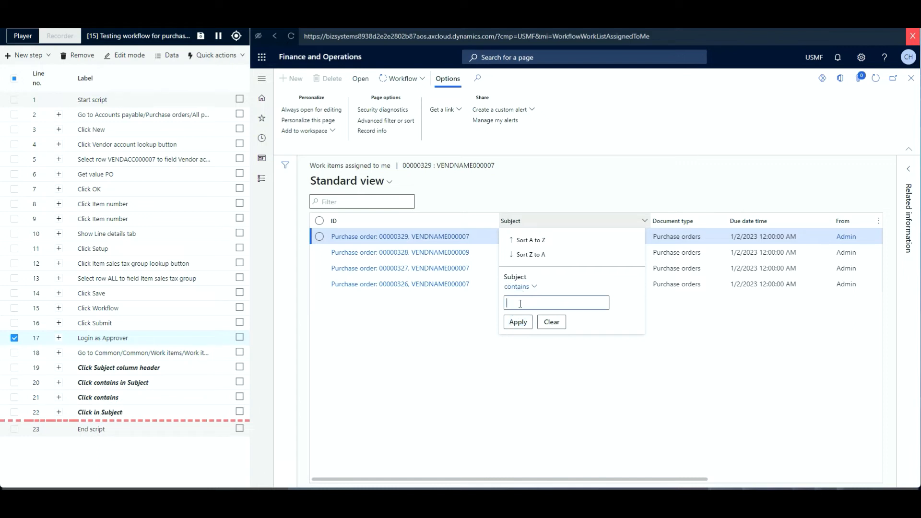
text(00000329)
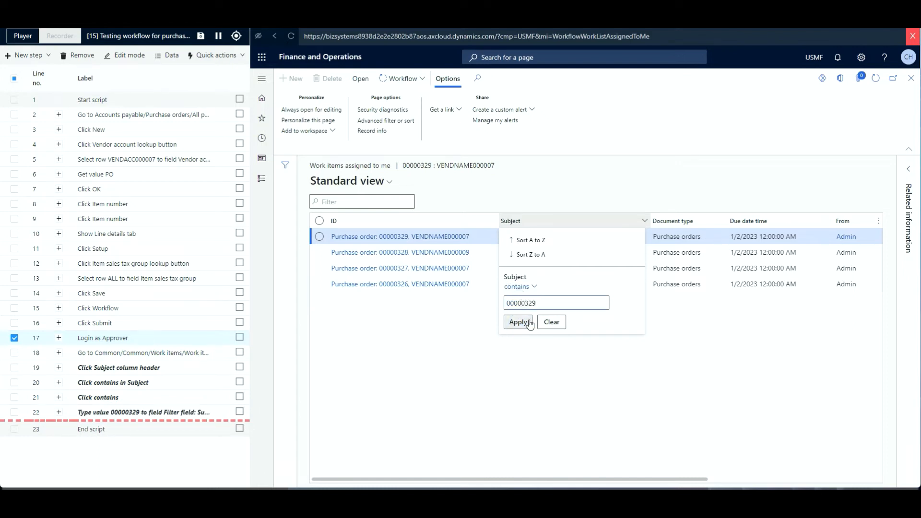
click(518, 322)
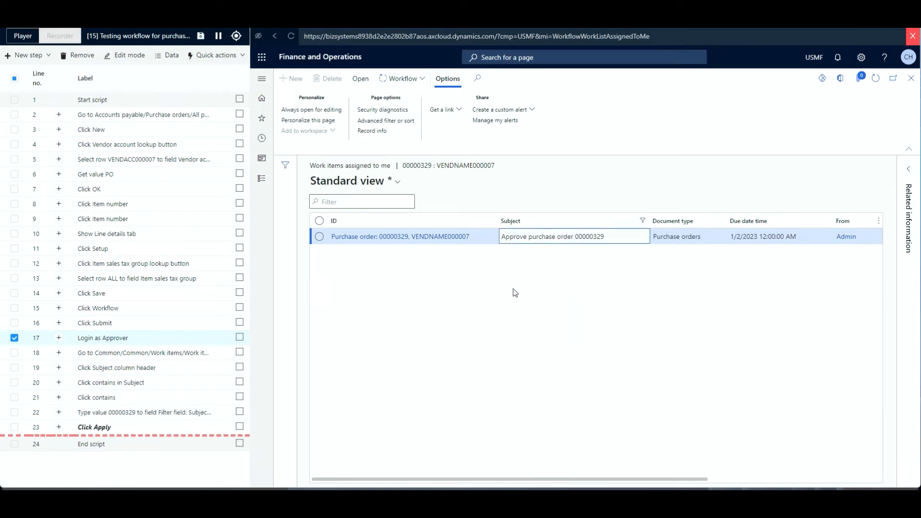
Open the filtered purchase order and approve it through its workflow without a comment
click(387, 237)
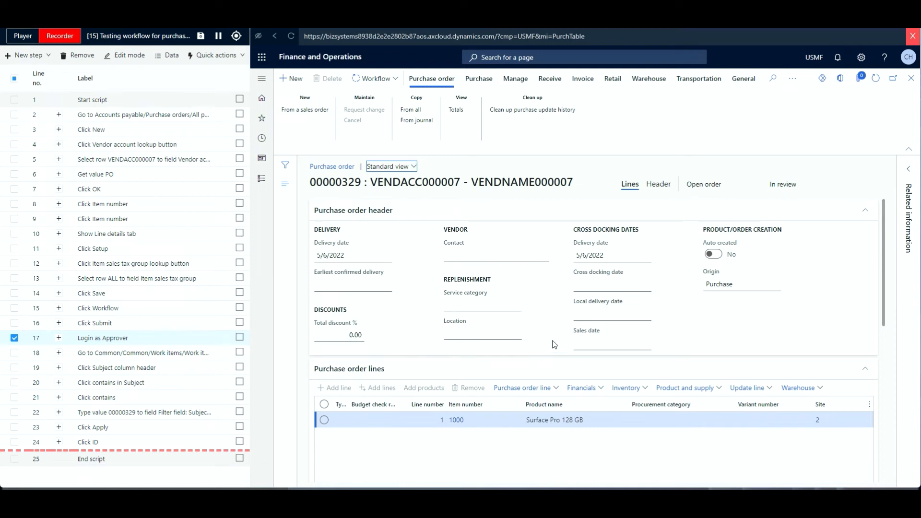
click(394, 79)
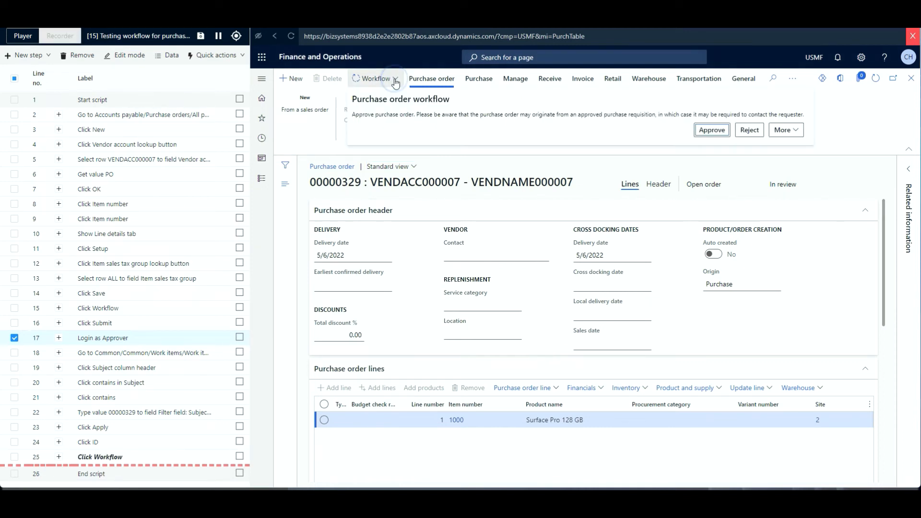
click(704, 132)
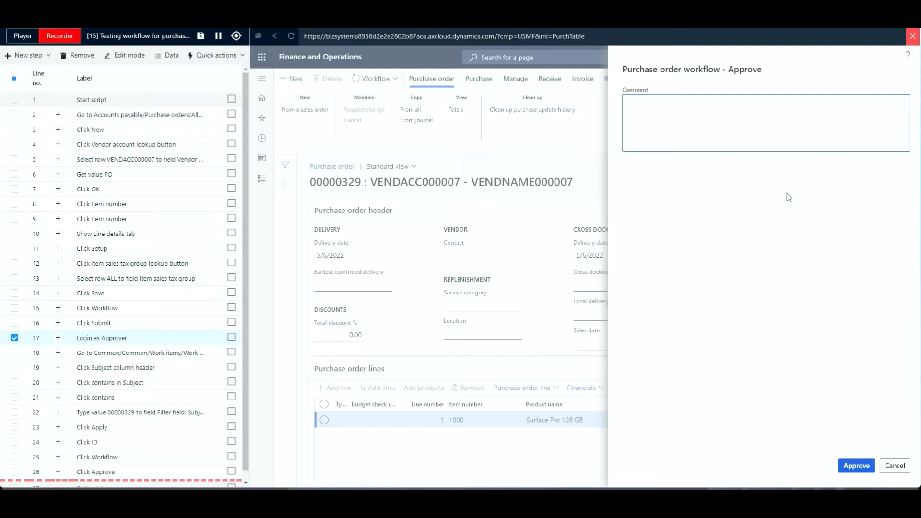
click(857, 467)
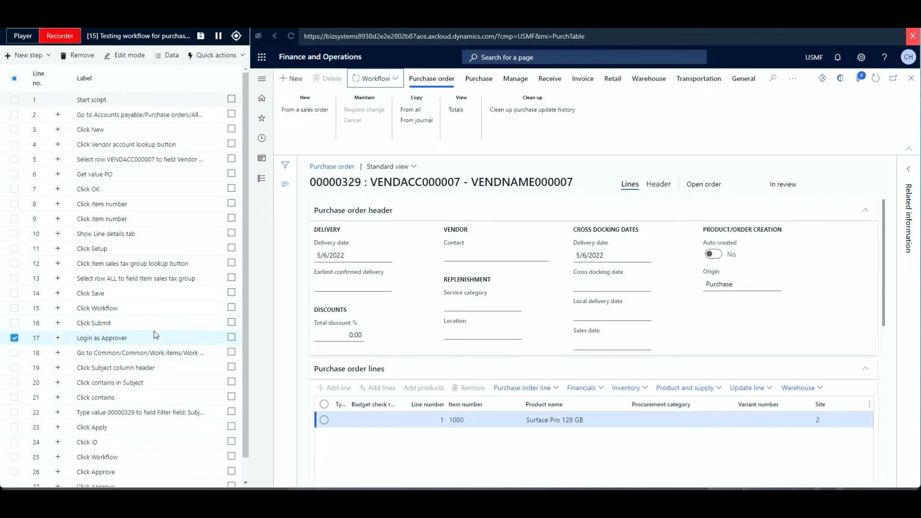
Pause the recording, deselect step 17, Login as Approver, and return to the dashboard
scroll(154, 338, down, 1)
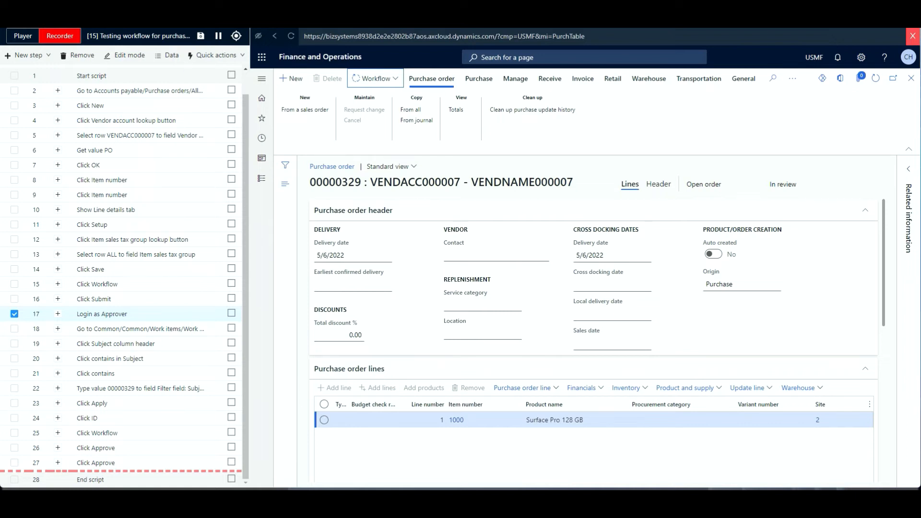
click(219, 37)
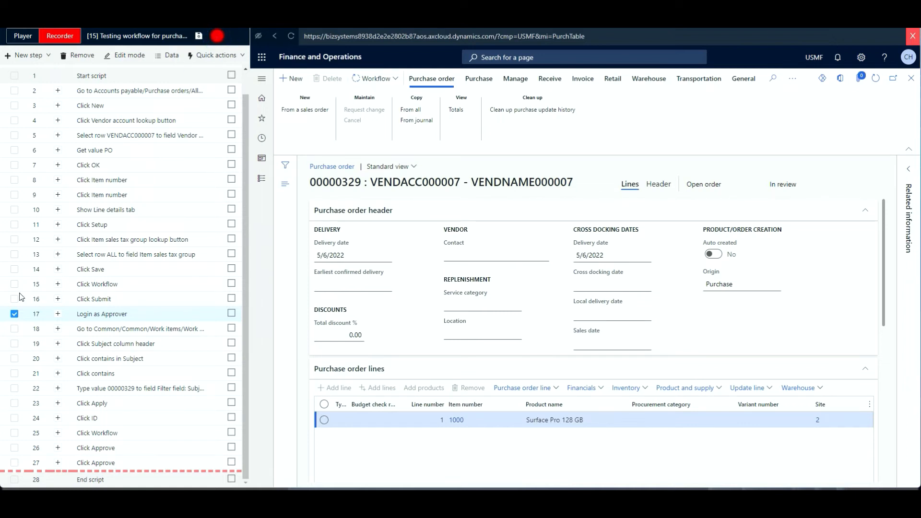
click(14, 314)
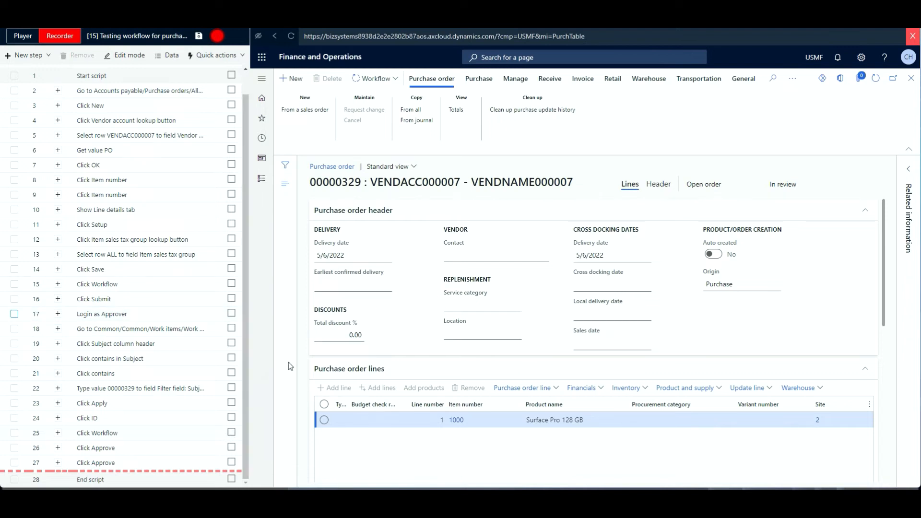
click(262, 100)
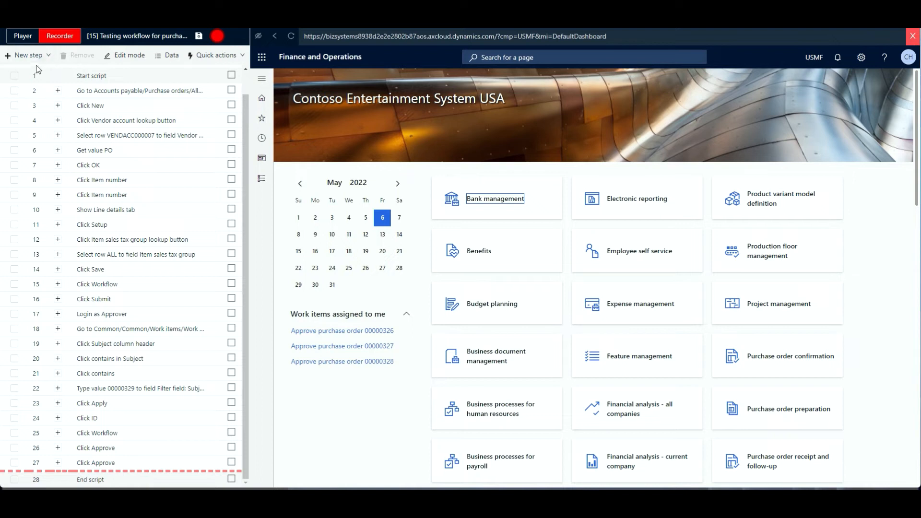
Start a new Login step labelled "Login as requester" and place it after step 27, Click Approve
click(46, 57)
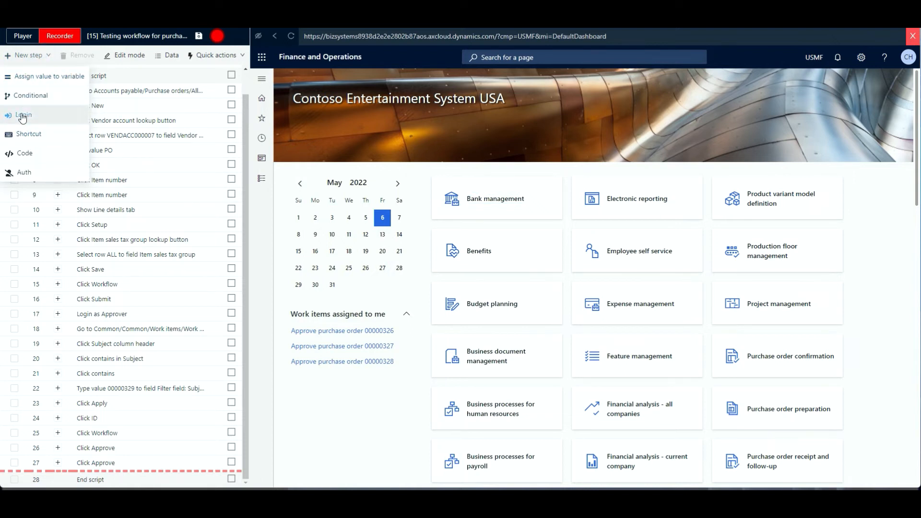
click(21, 114)
click(615, 71)
text(Login as requester)
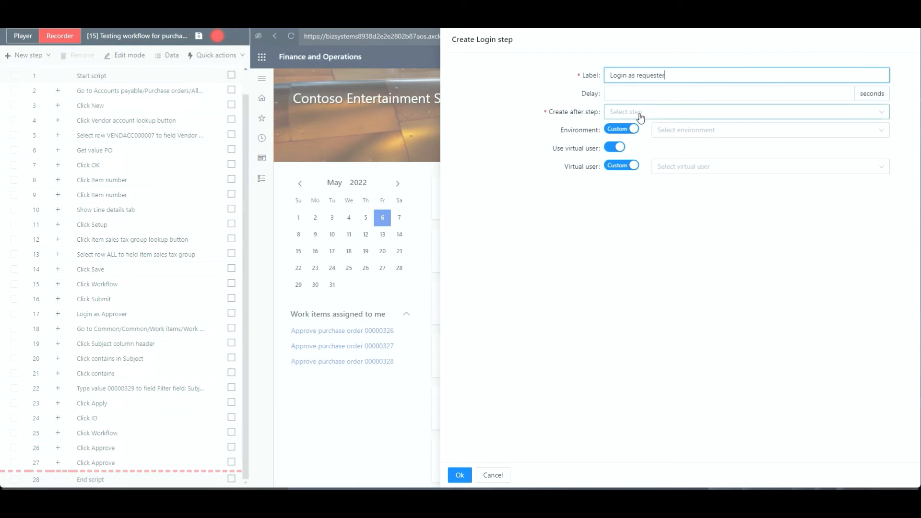
click(639, 112)
scroll(658, 235, down, 5)
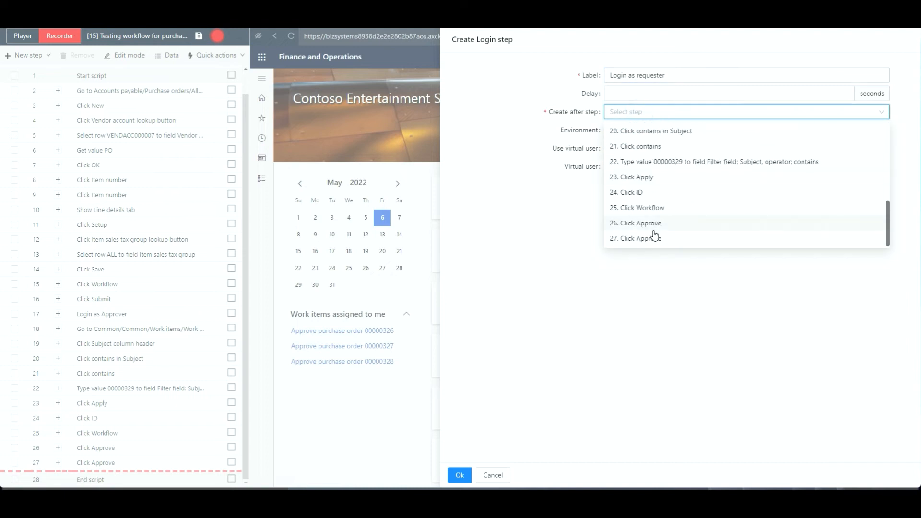
click(654, 238)
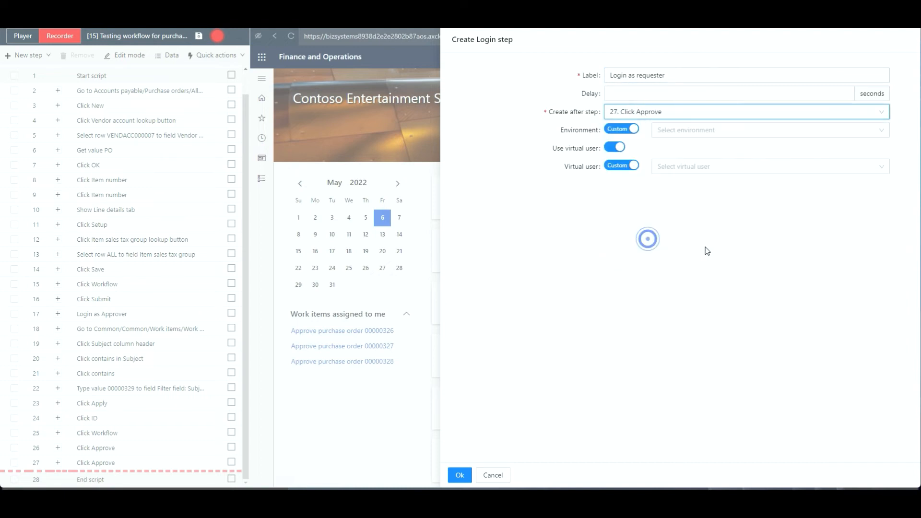
Set the requester login to the default environment with the Admin virtual user, and create the step
click(618, 129)
click(685, 173)
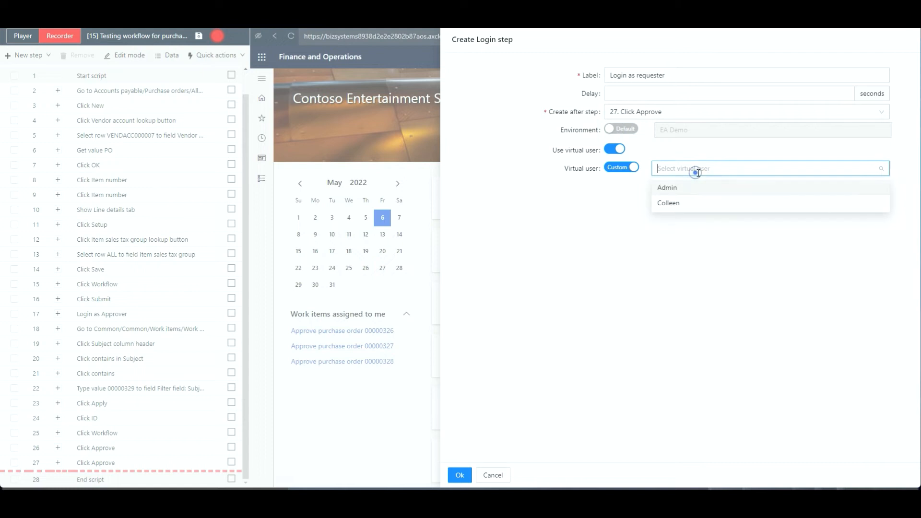
click(685, 189)
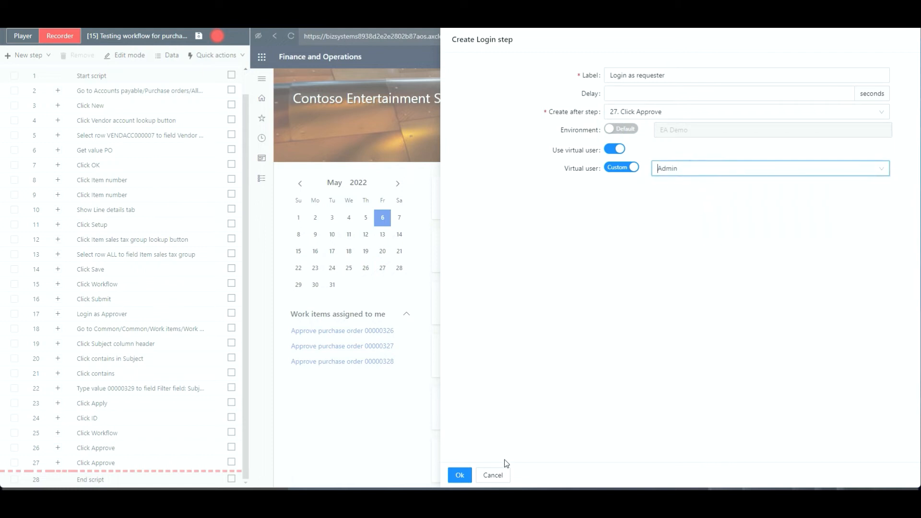
click(459, 476)
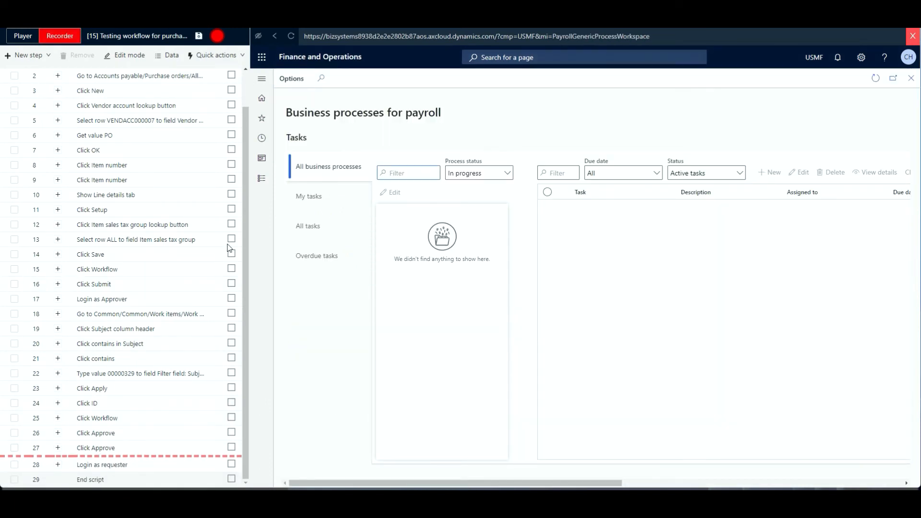
Return to the dashboard and play only step 28, Login as requester, checking which user is signed in
click(262, 99)
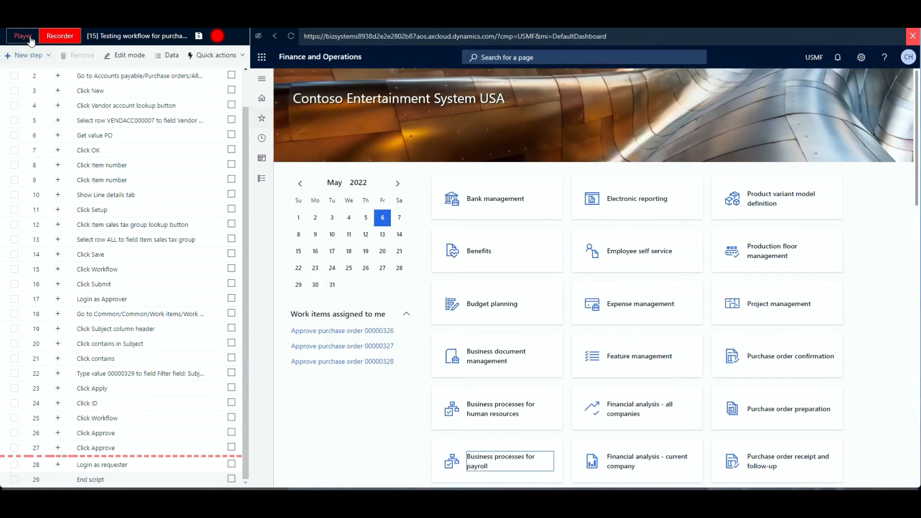
click(26, 36)
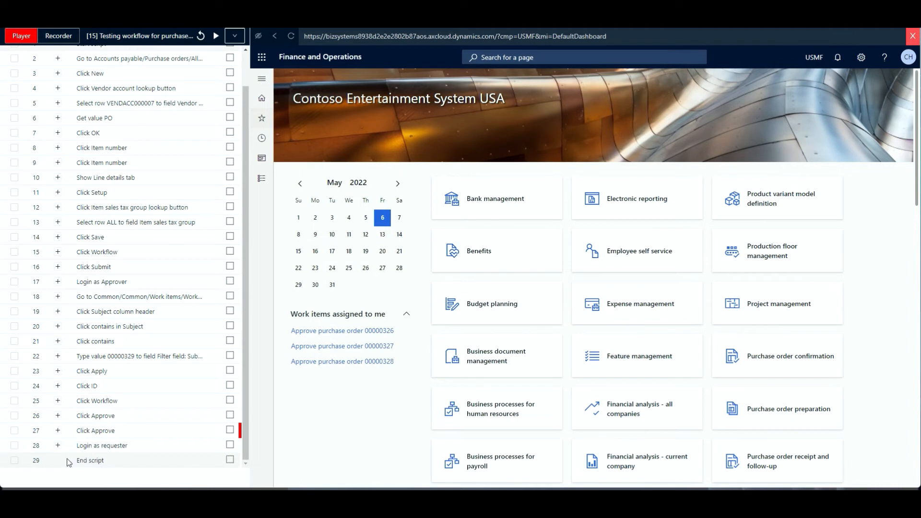
click(15, 445)
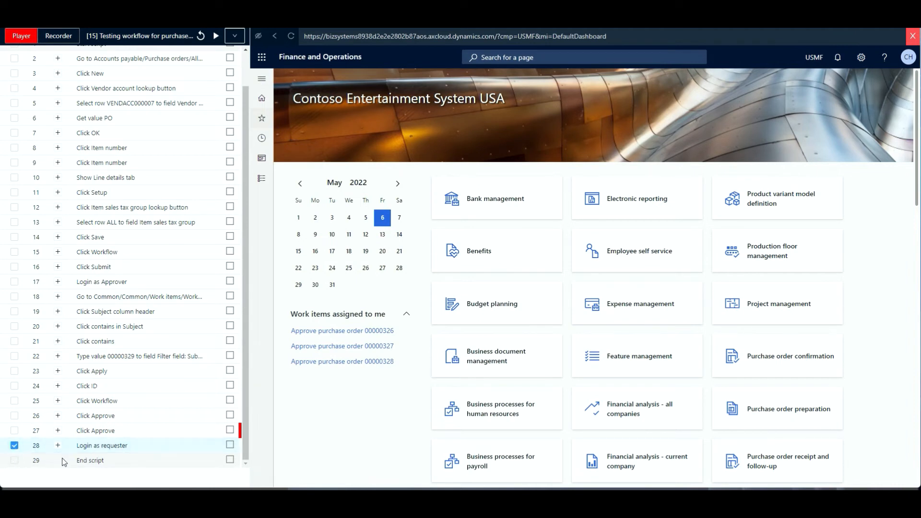
click(214, 37)
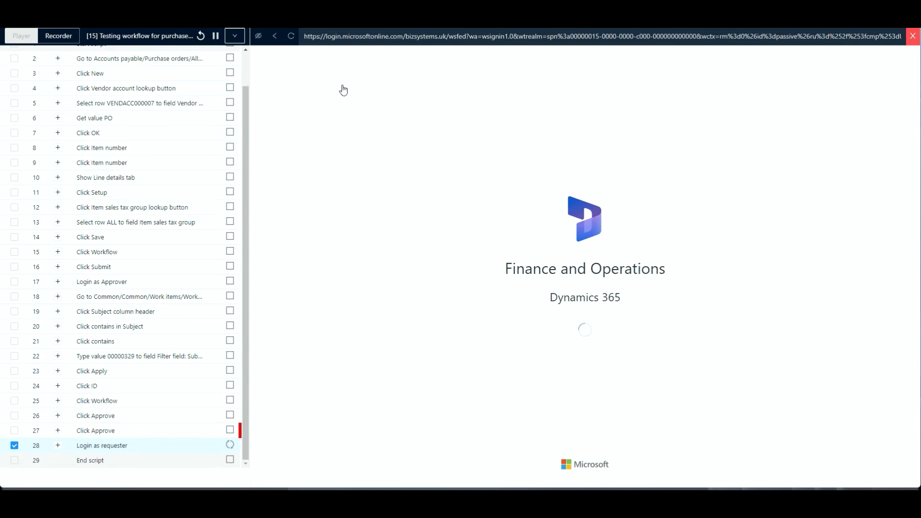
click(908, 58)
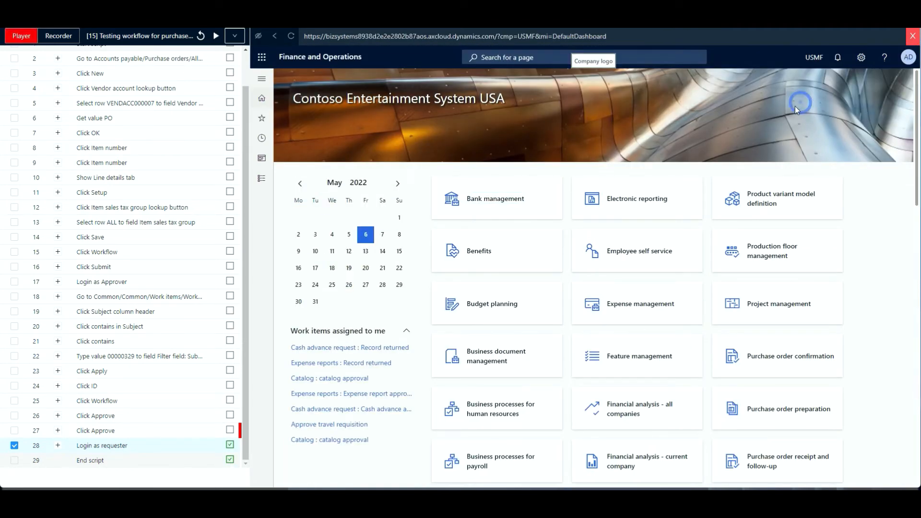
Move the recording position below step 28, Login as requester, and resume recording
click(59, 39)
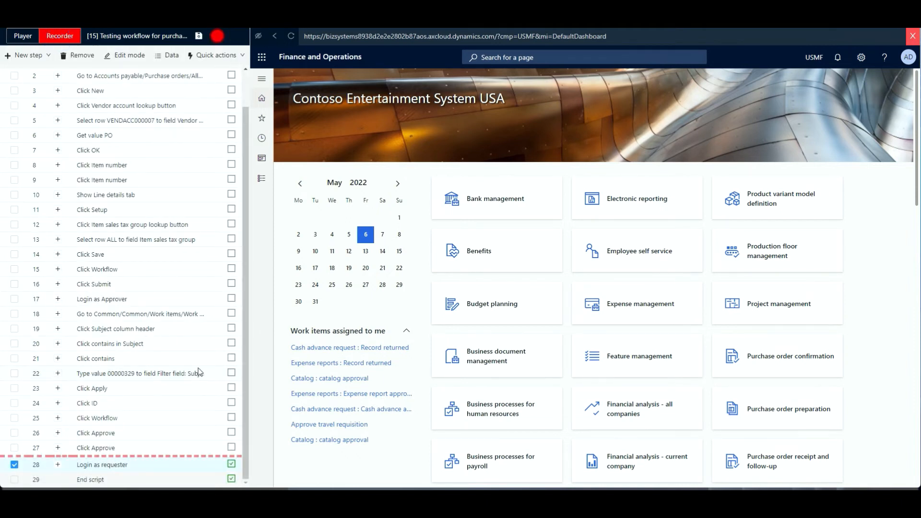
click(239, 55)
click(222, 153)
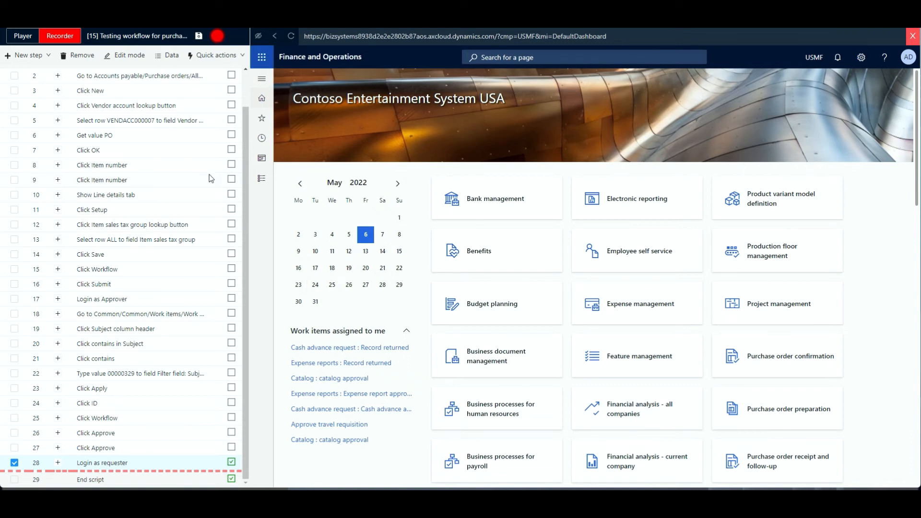
click(216, 35)
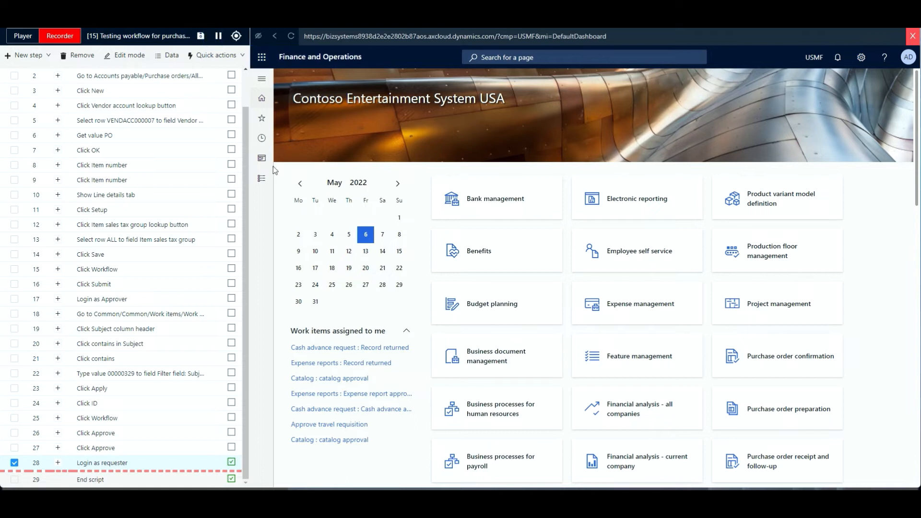
Go to all purchase orders in Accounts payable, filter the list by the submitted order's number, and open that order
click(261, 178)
click(304, 204)
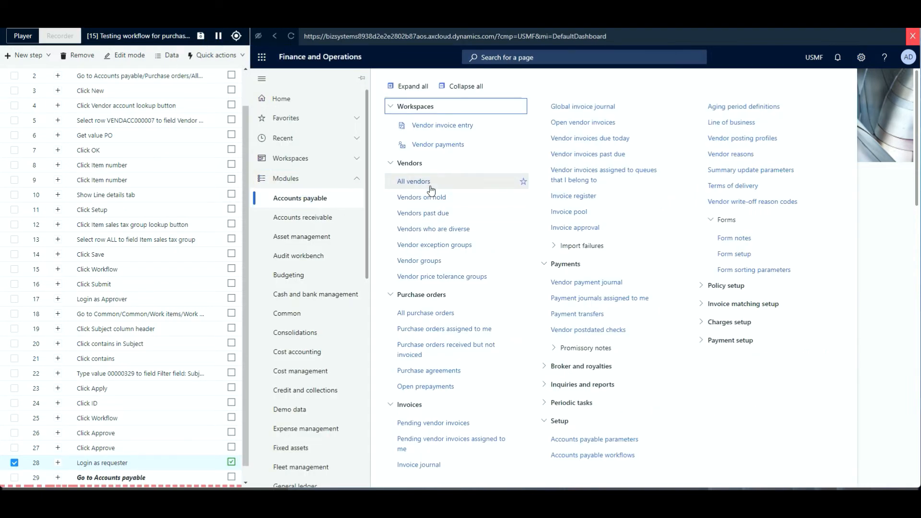
click(426, 314)
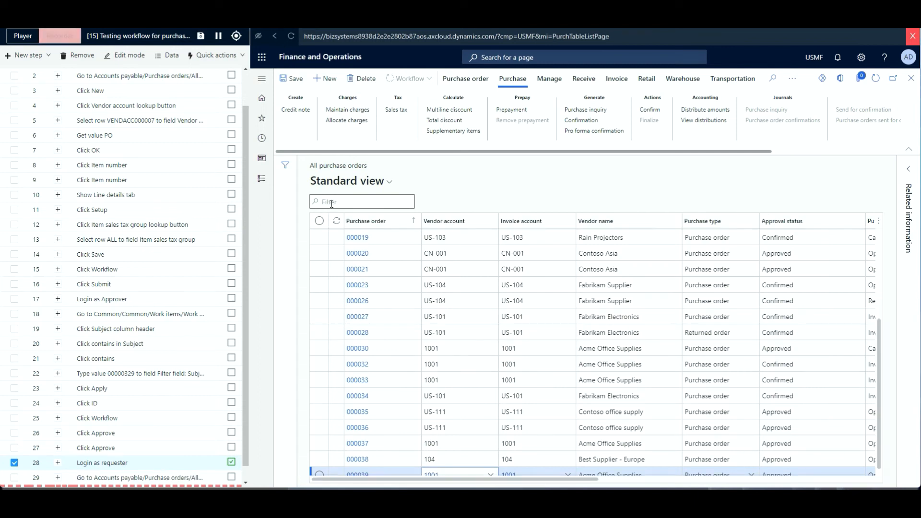
click(332, 203)
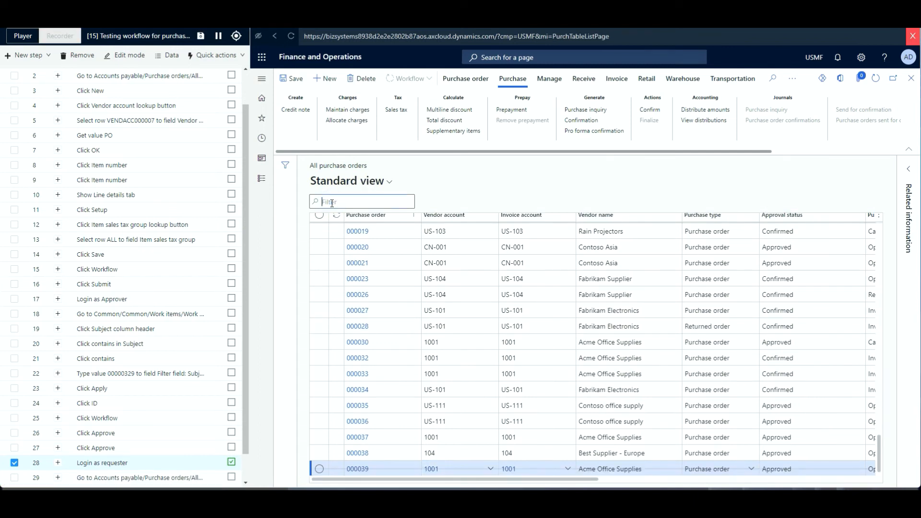
text(00000329)
click(350, 216)
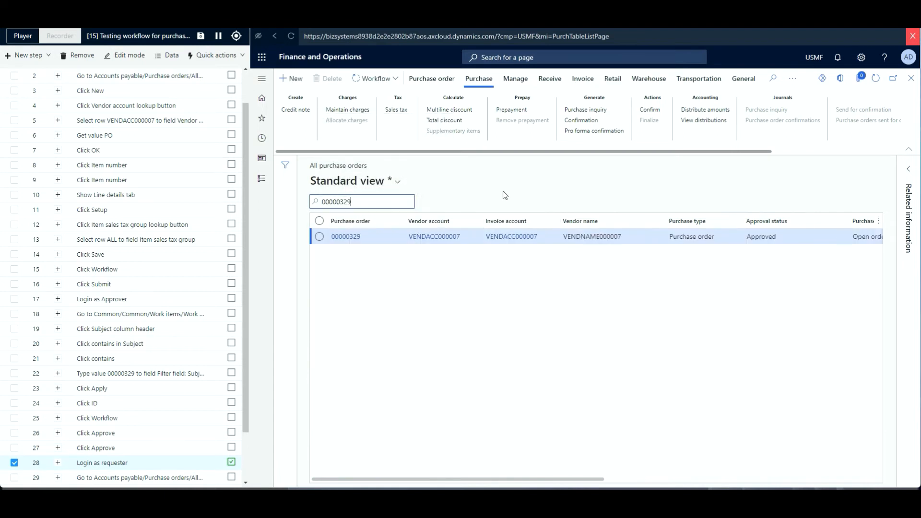
click(351, 237)
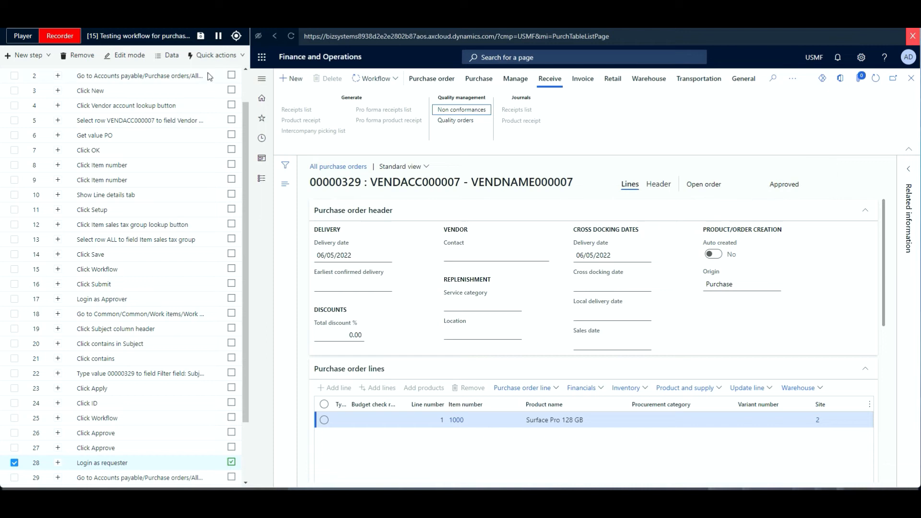
Begin an inspect step on the purchase order's Approved status, storing it in a new local variable named APPROVED
click(237, 38)
click(787, 188)
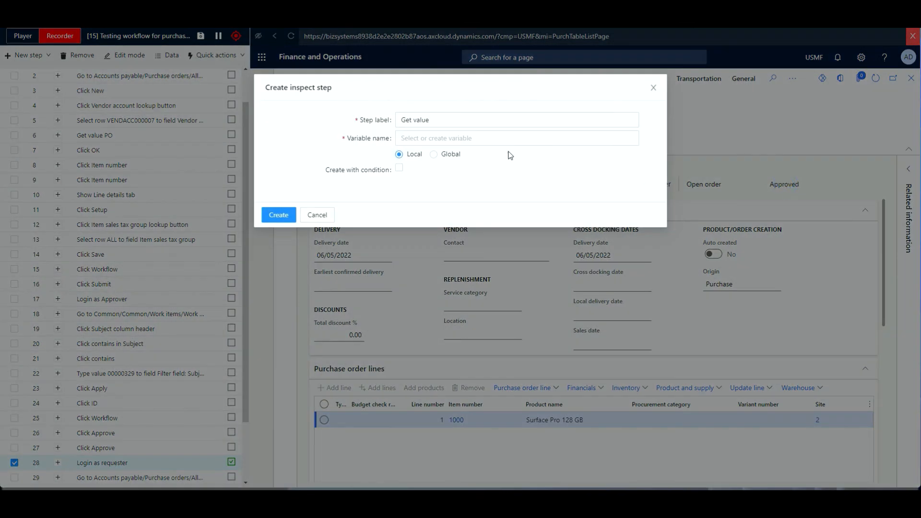
click(429, 138)
click(426, 138)
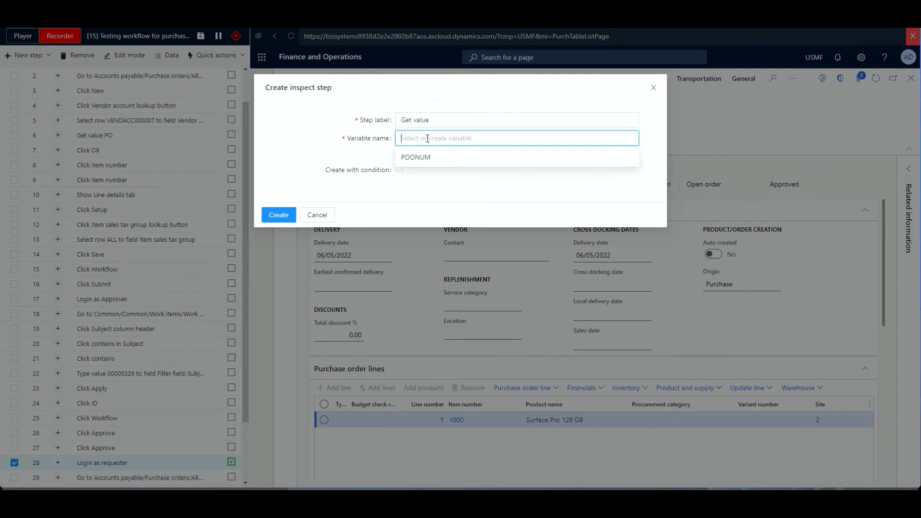
text(APPROVED)
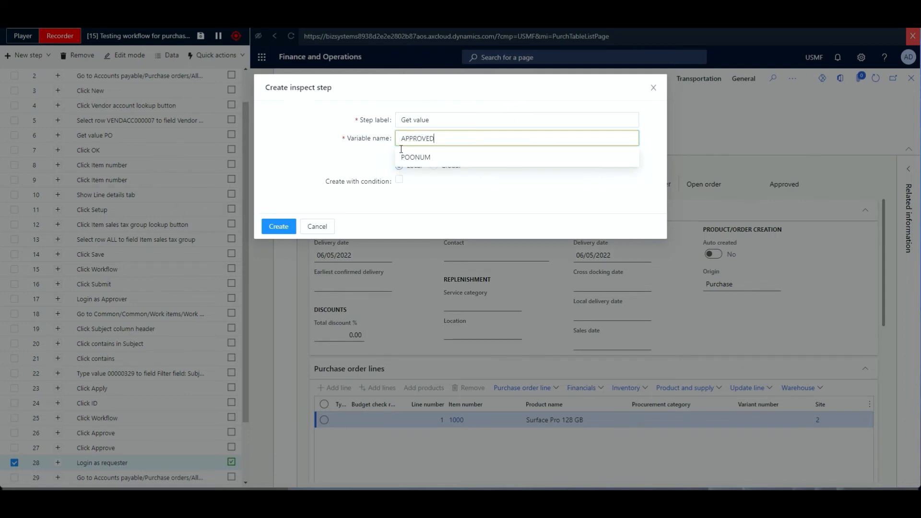
click(360, 158)
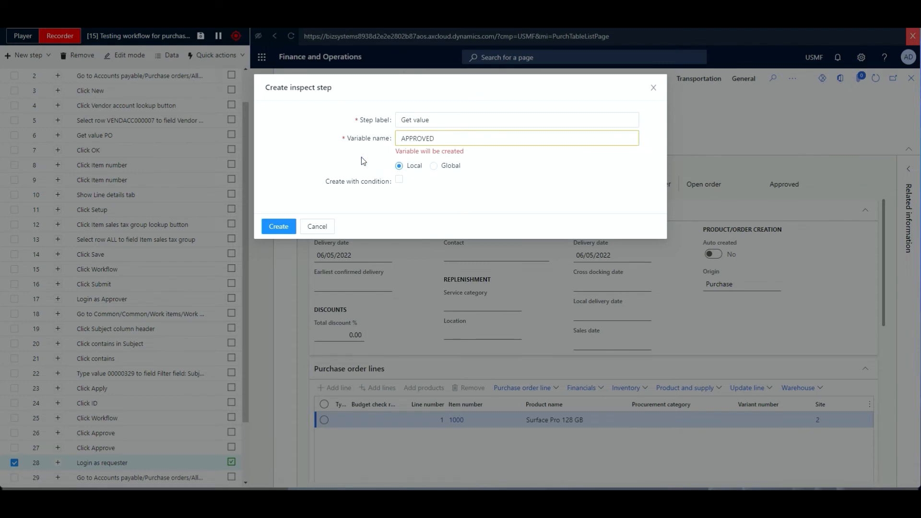
drag(433, 157, 416, 188)
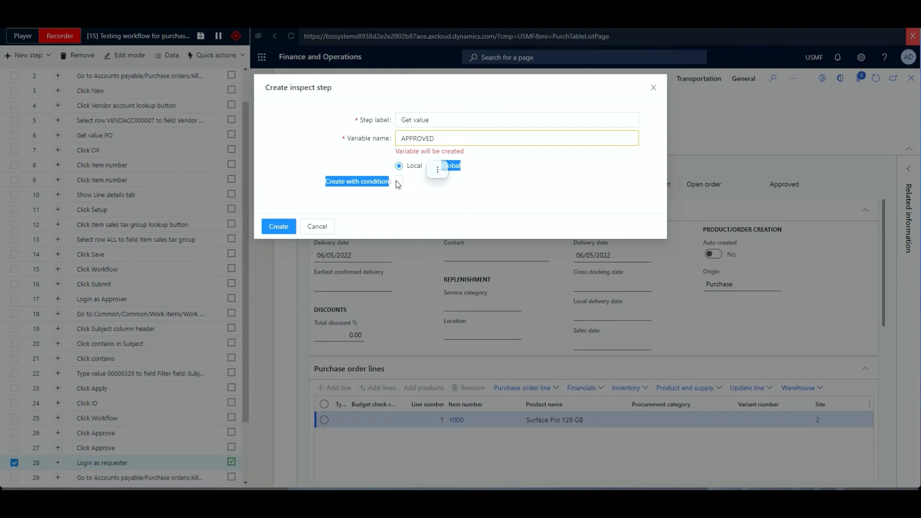
Add a condition to the inspect step with the else-warning message "Incorrect value", create it, and leave inspect mode
click(399, 180)
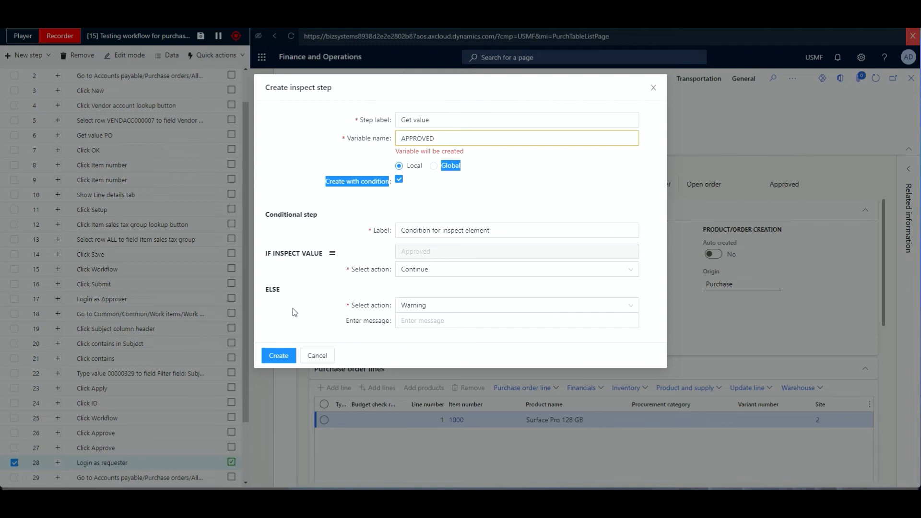
click(410, 319)
click(411, 320)
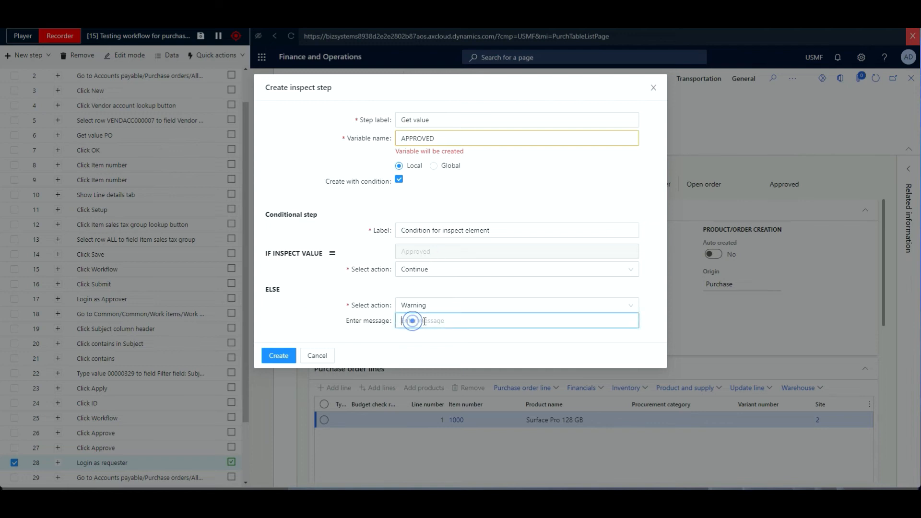
text(Incorrect value)
click(284, 357)
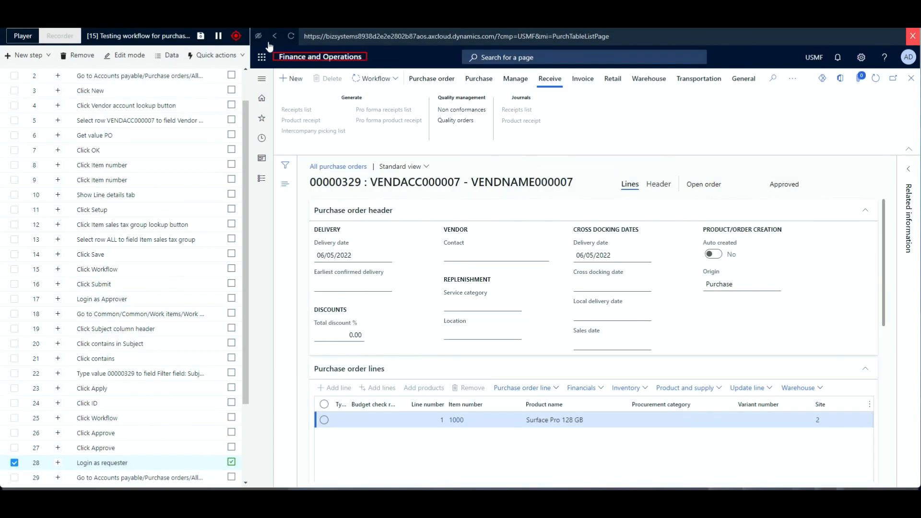
click(236, 38)
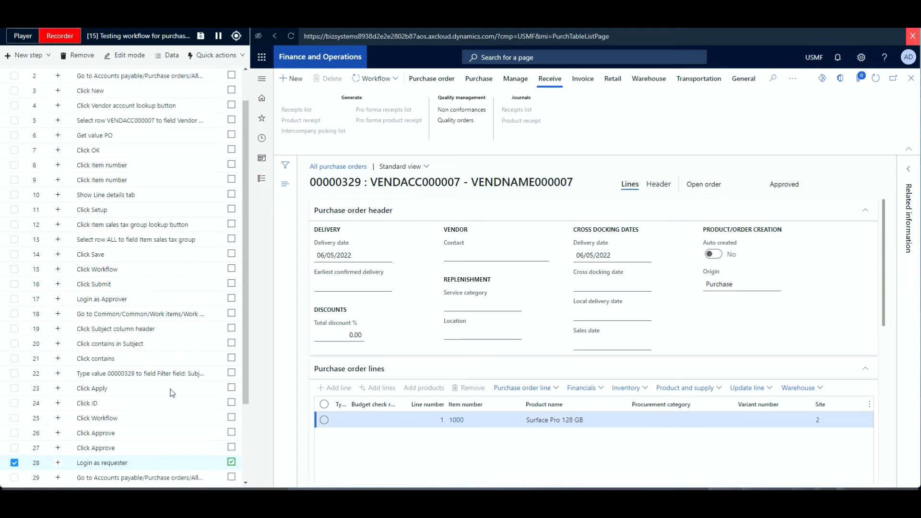
Close the purchase order and its list back to the dashboard, and end the recording session
scroll(182, 432, down, 3)
scroll(182, 432, down, 1)
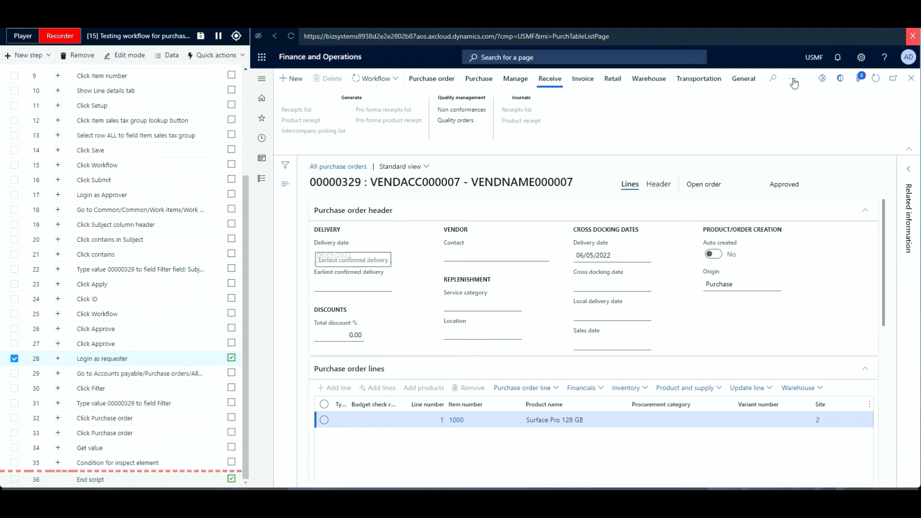
click(911, 79)
click(911, 80)
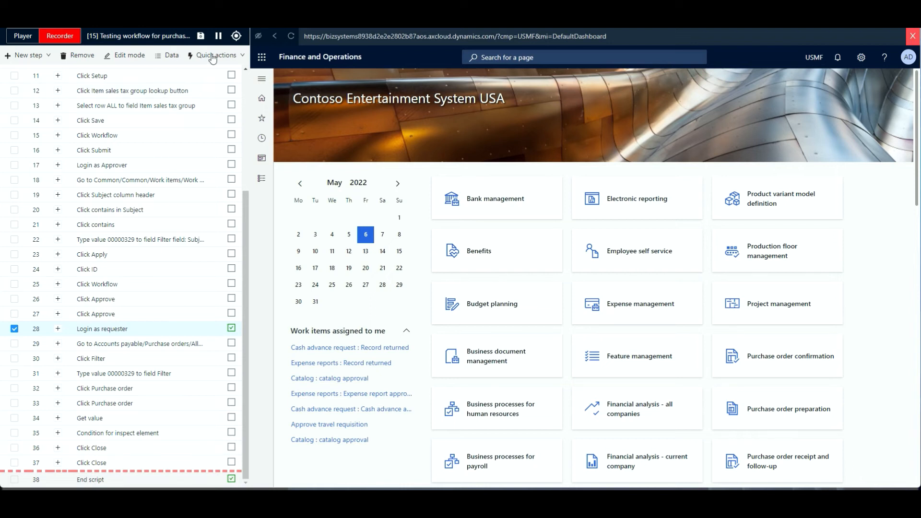
click(219, 36)
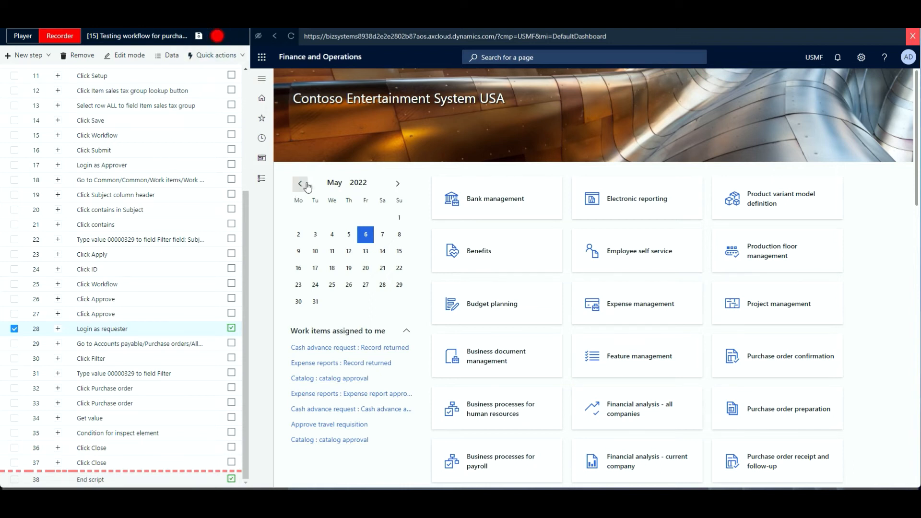
click(912, 39)
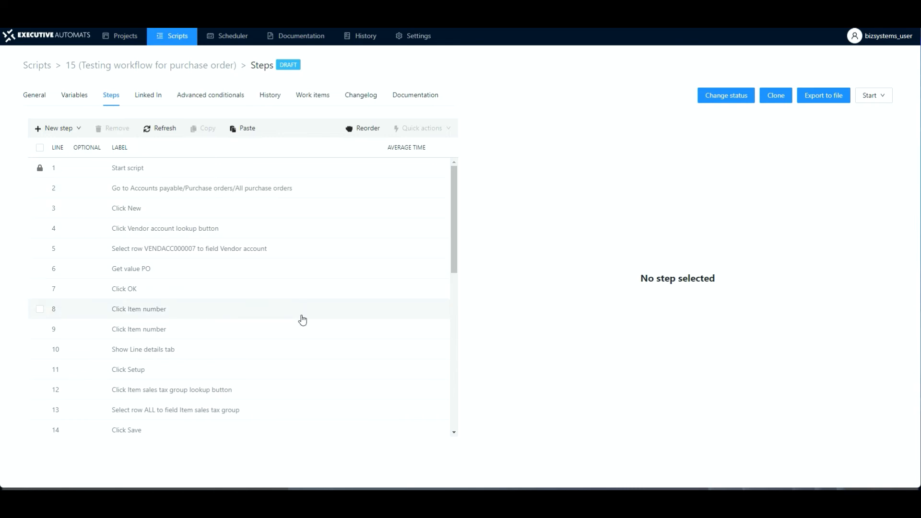
Set a delay of 70 seconds on step 17, Login as Approver, and save the step
scroll(290, 354, down, 1)
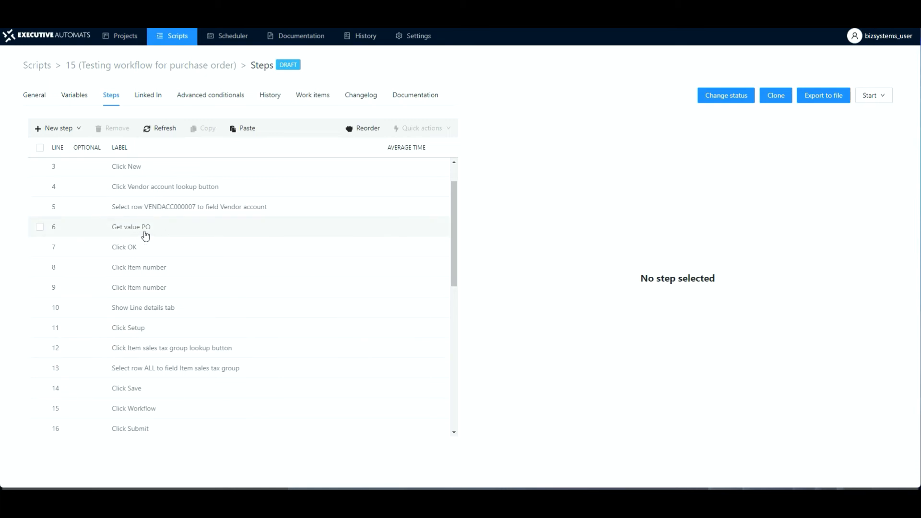
scroll(274, 332, down, 1)
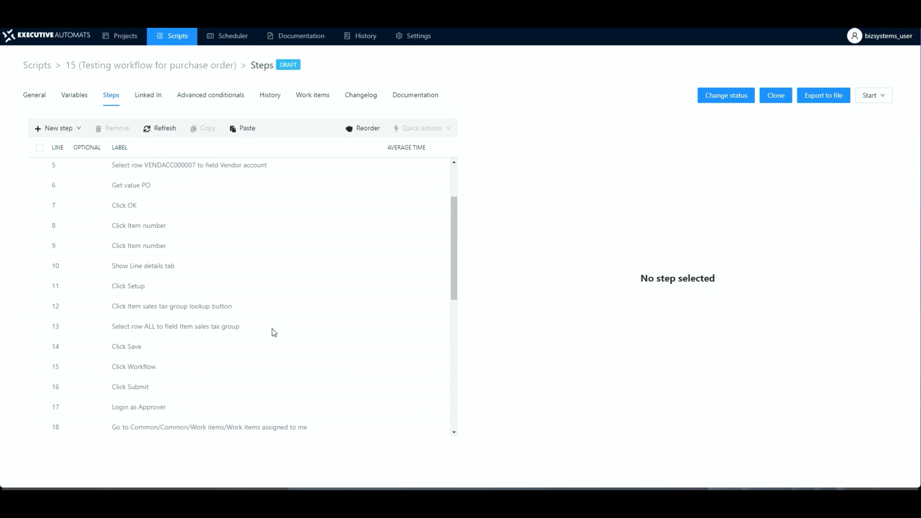
scroll(214, 324, down, 2)
scroll(218, 326, down, 1)
scroll(222, 317, down, 3)
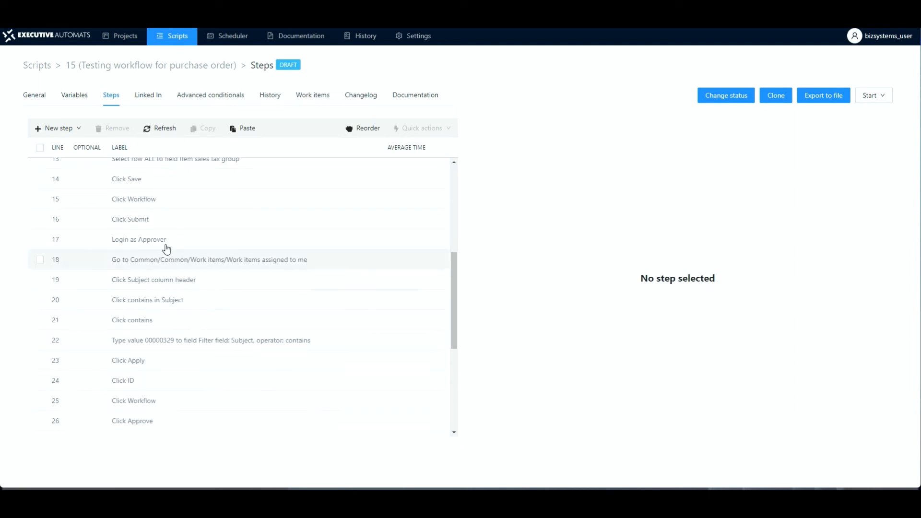
click(146, 239)
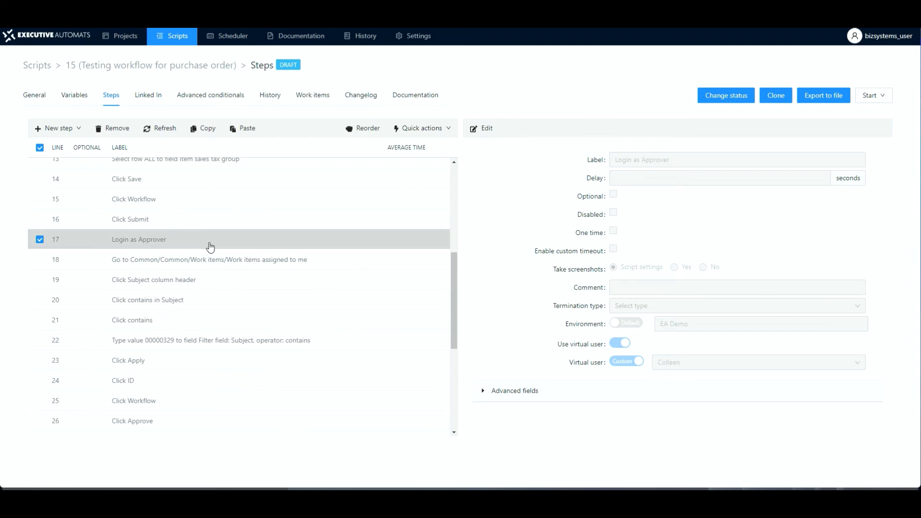
click(486, 128)
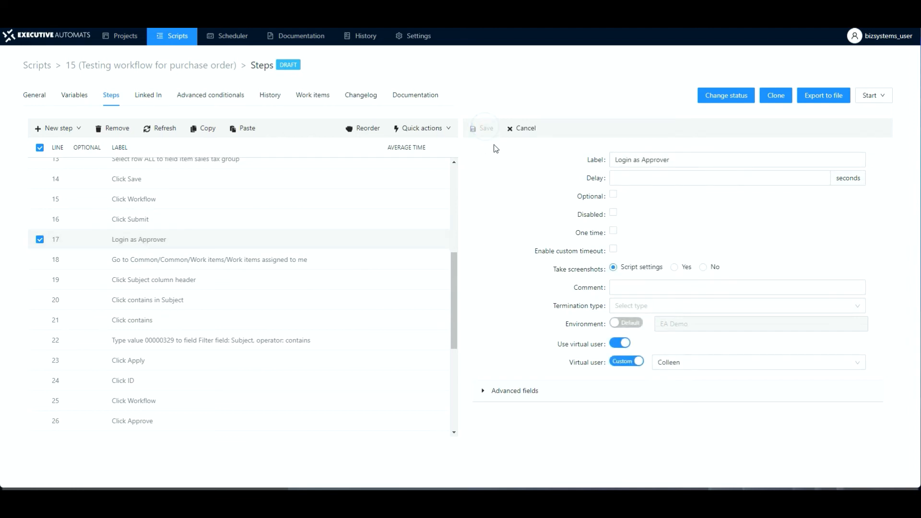
click(630, 179)
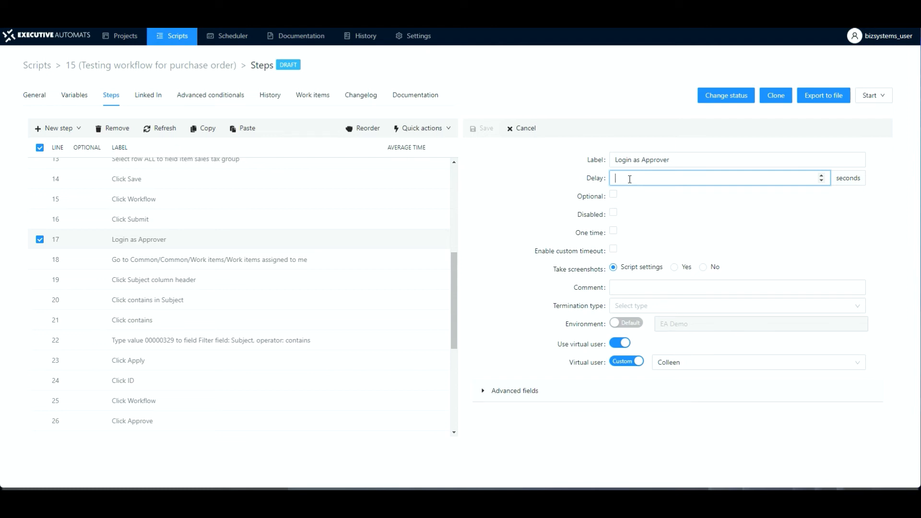
text(70)
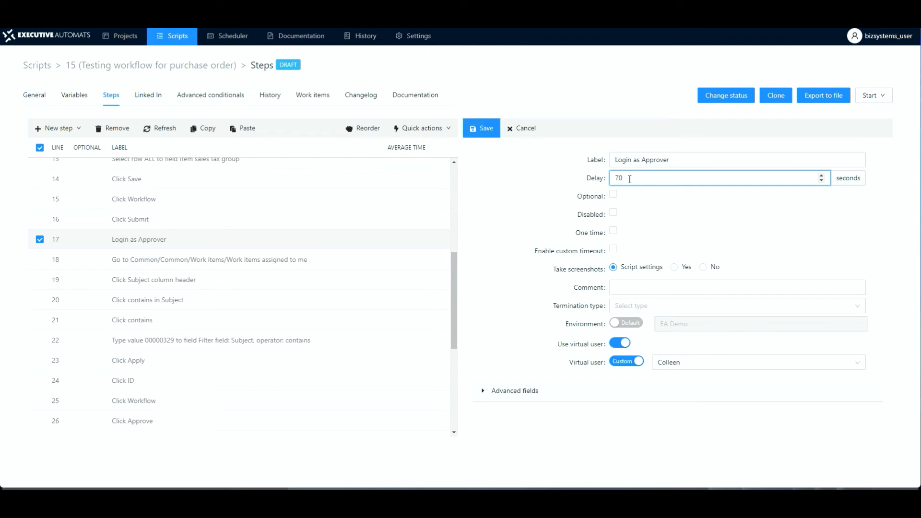
click(480, 128)
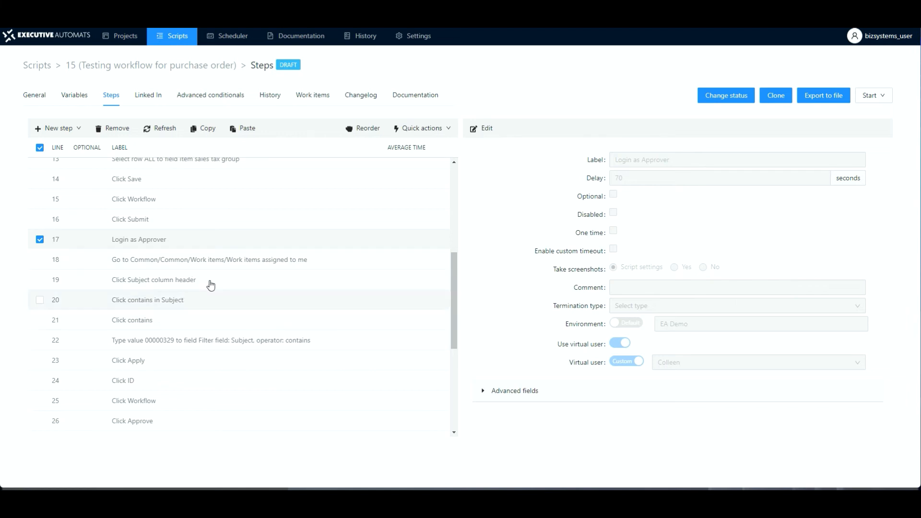
scroll(200, 316, down, 1)
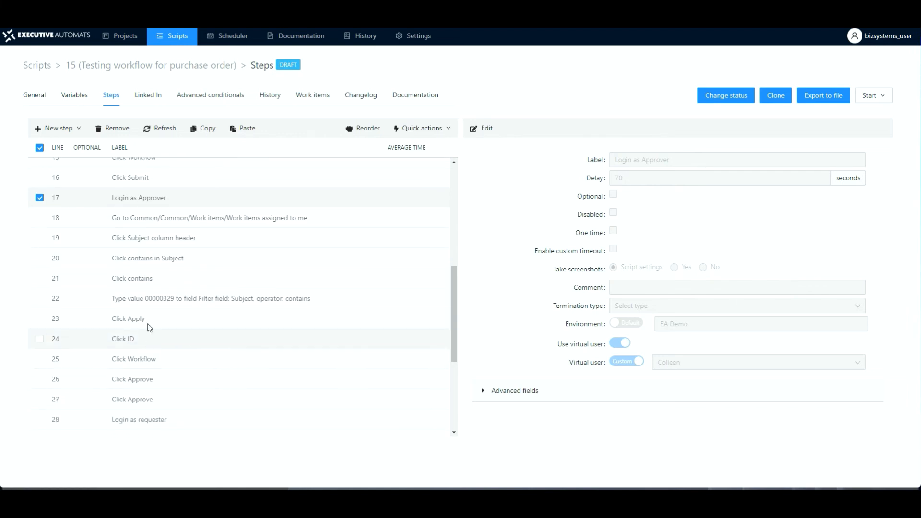
Switch the Subject filter value in step 22 from a constant to the picker variable Script / POONUM and save the step
click(151, 300)
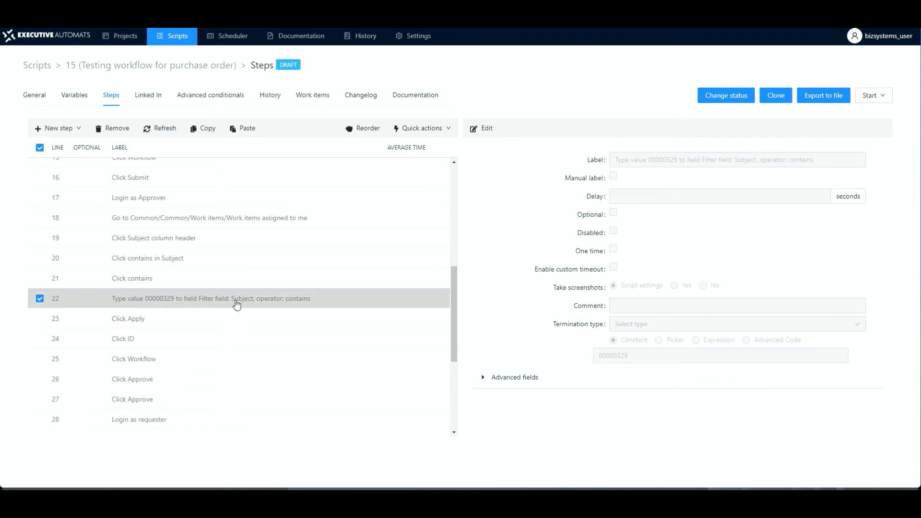
click(482, 128)
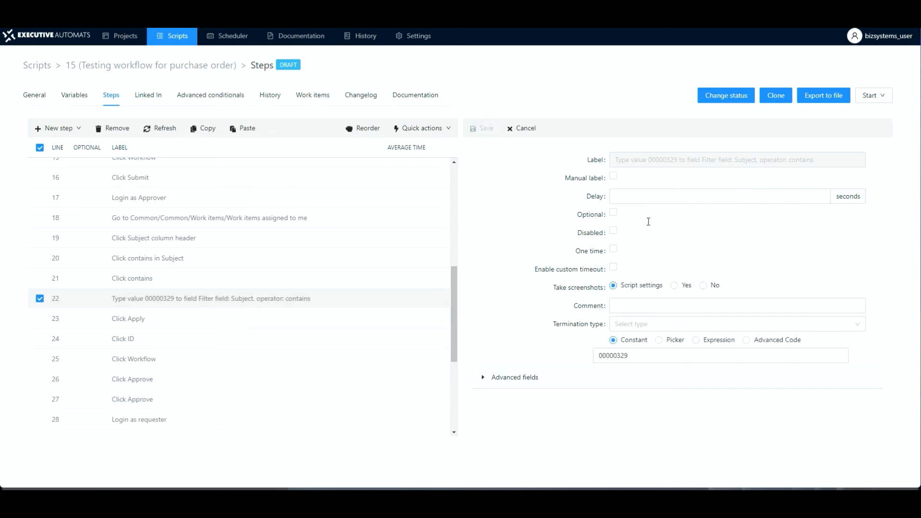
click(659, 339)
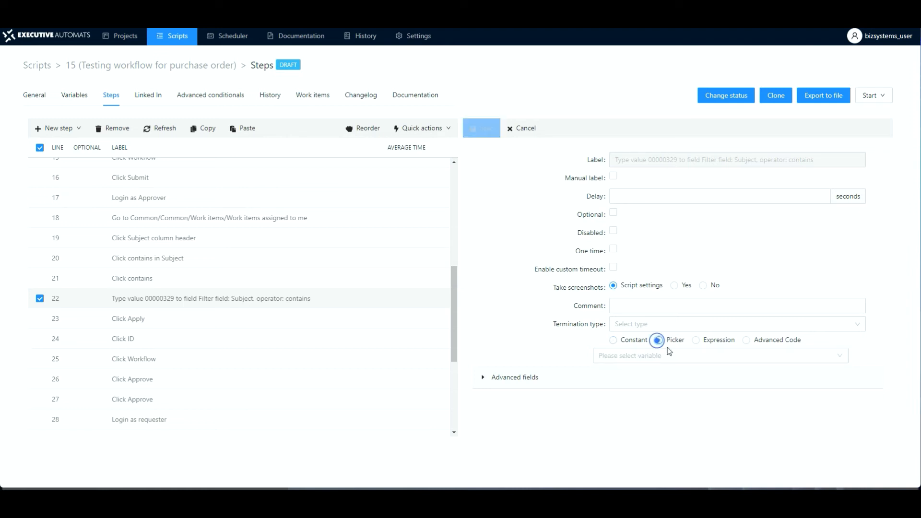
click(661, 358)
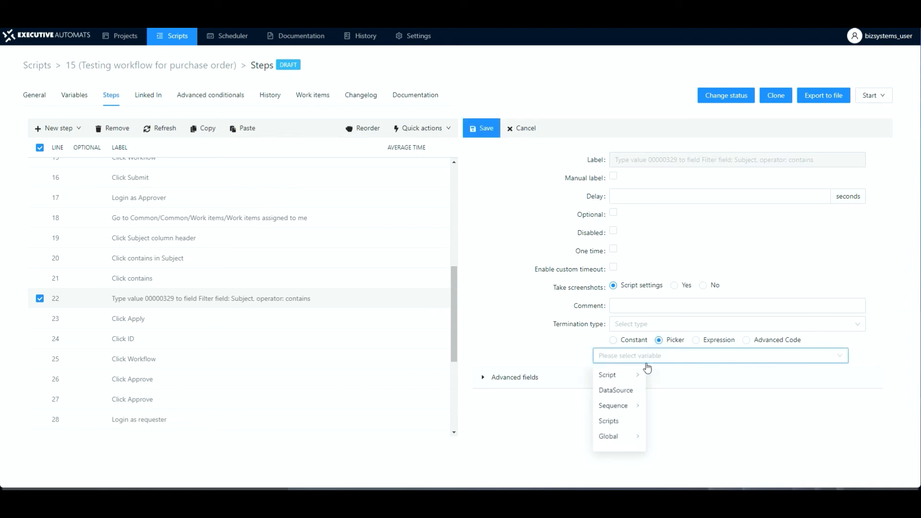
click(613, 380)
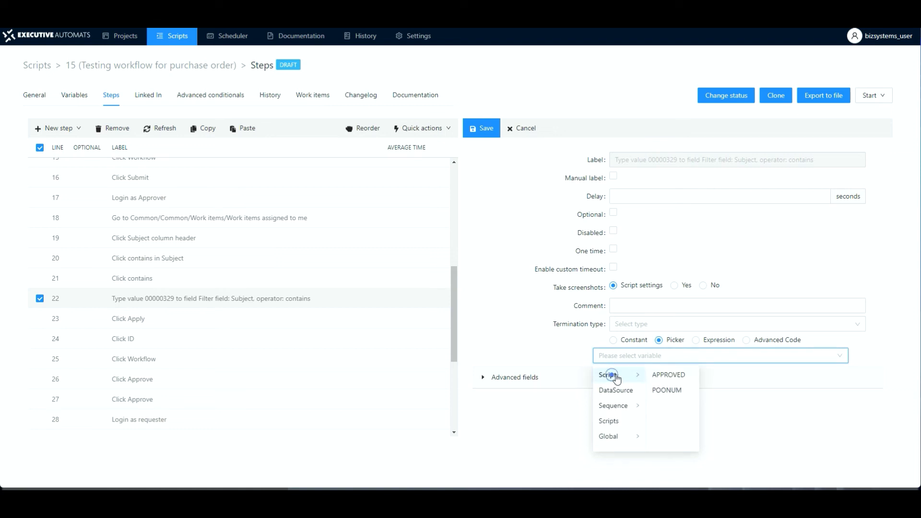
click(673, 393)
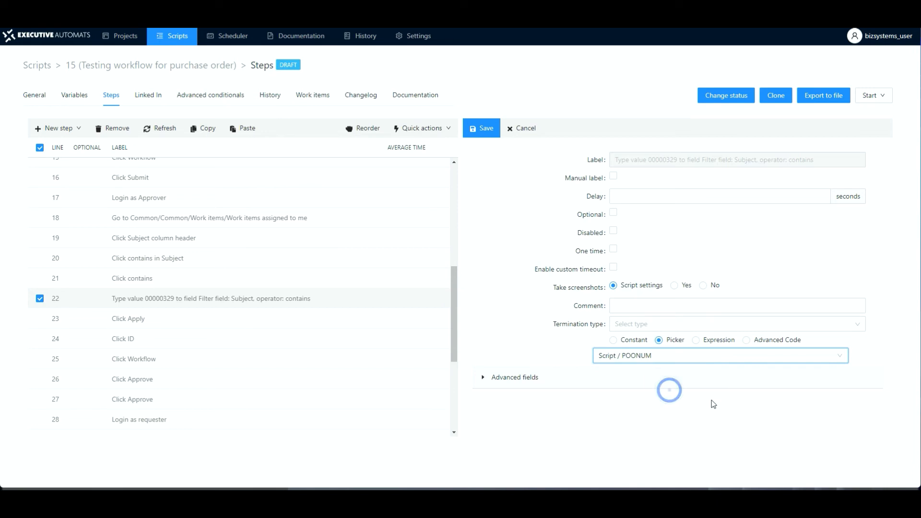
click(487, 129)
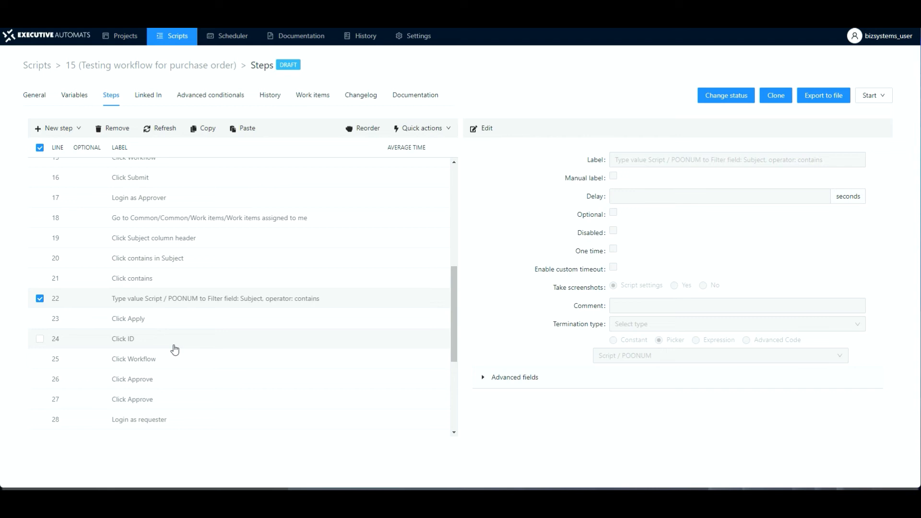
Set a delay of 60 seconds on step 28, Login as requester, and save the step
right_click(220, 371)
click(507, 430)
scroll(144, 348, down, 2)
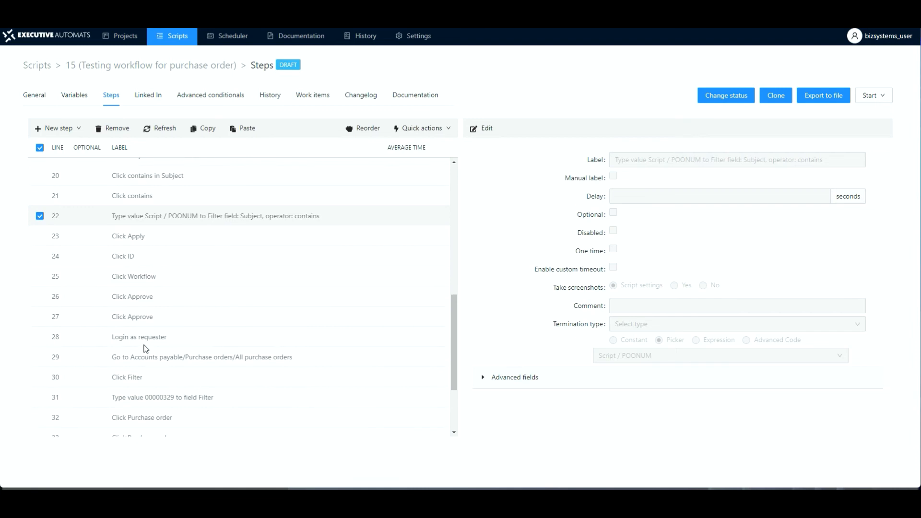
scroll(163, 321, down, 1)
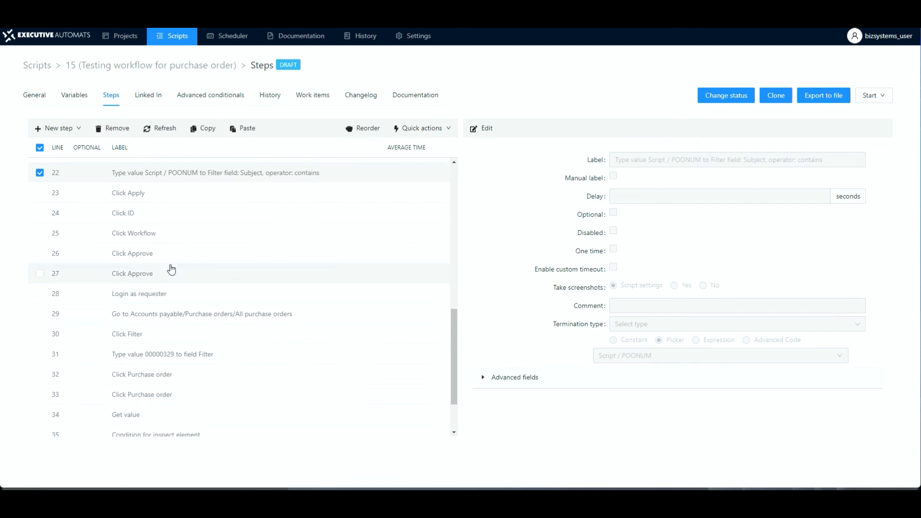
click(175, 296)
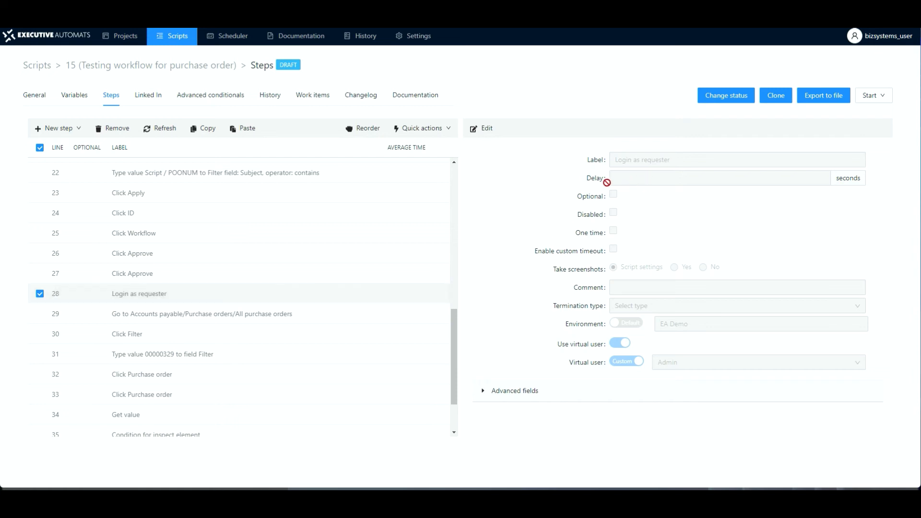
click(482, 128)
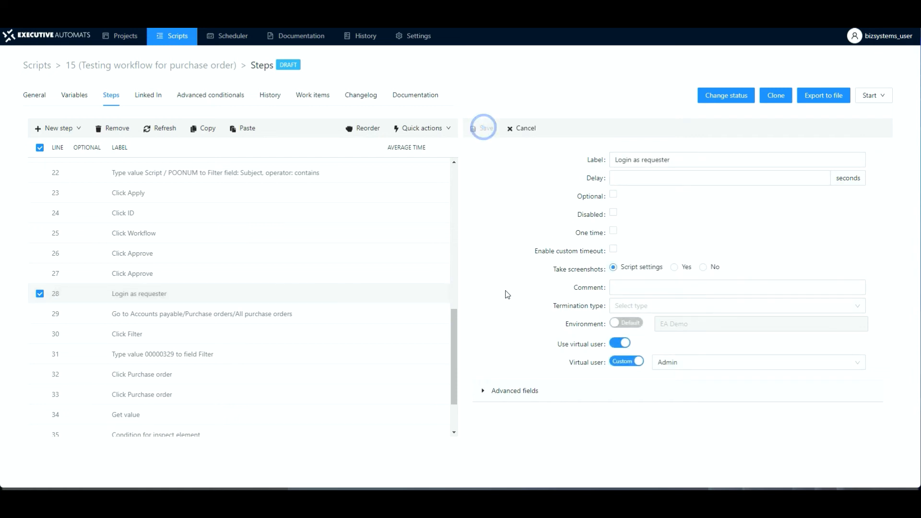
click(622, 179)
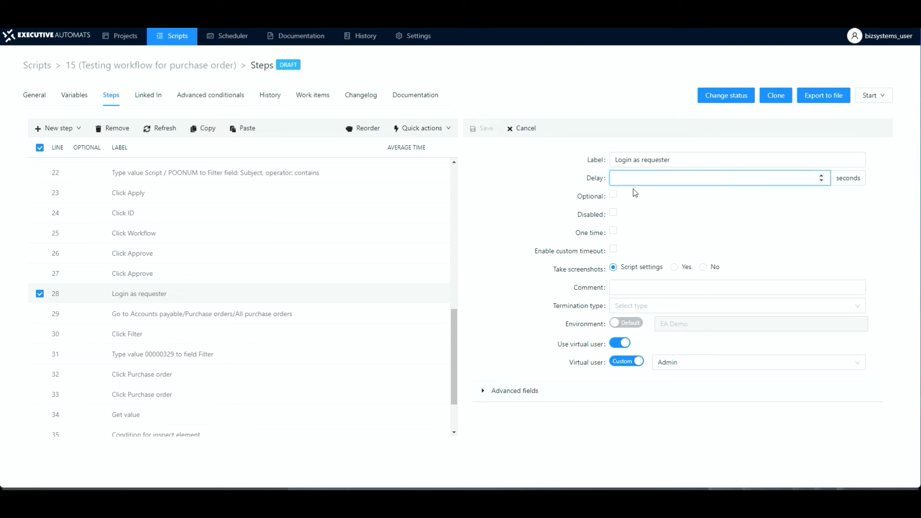
text(60)
click(485, 129)
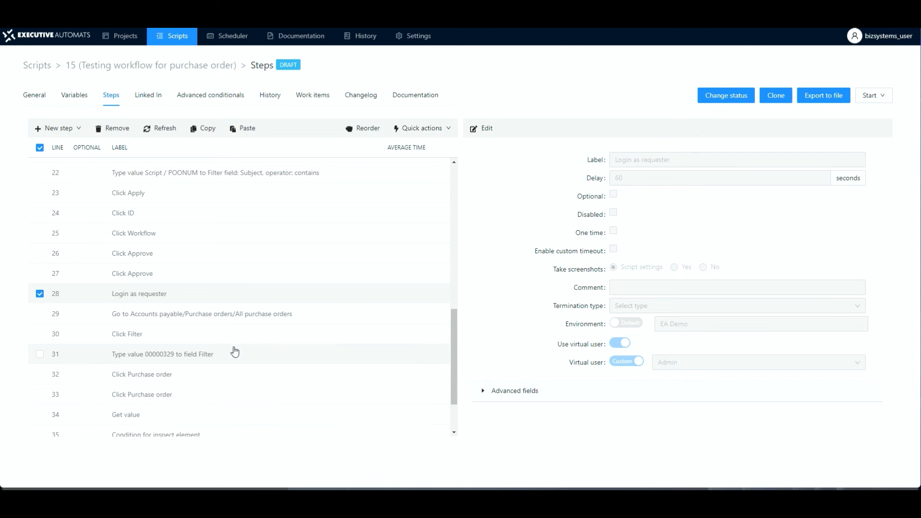
Replace the constant Filter value in step 31 with the picker variable Script / POONUM, save the step, and deselect it
scroll(234, 352, down, 1)
scroll(231, 338, down, 1)
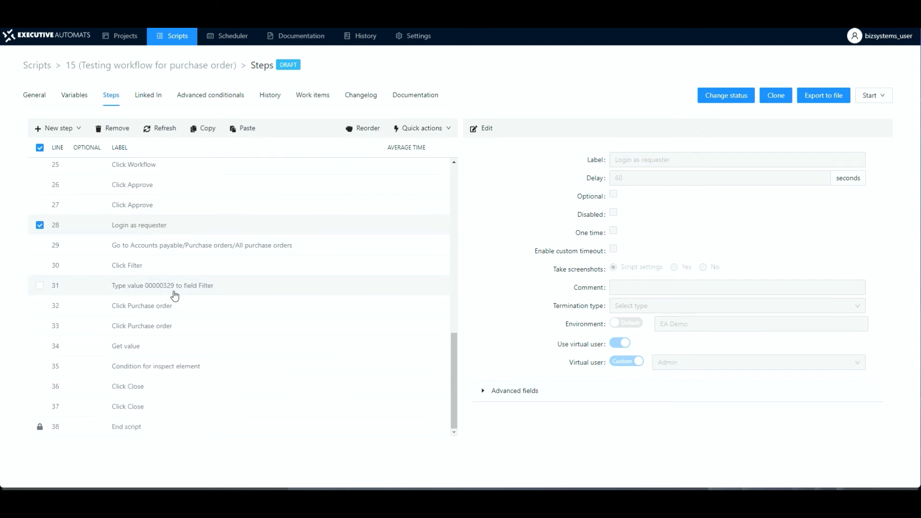
click(173, 297)
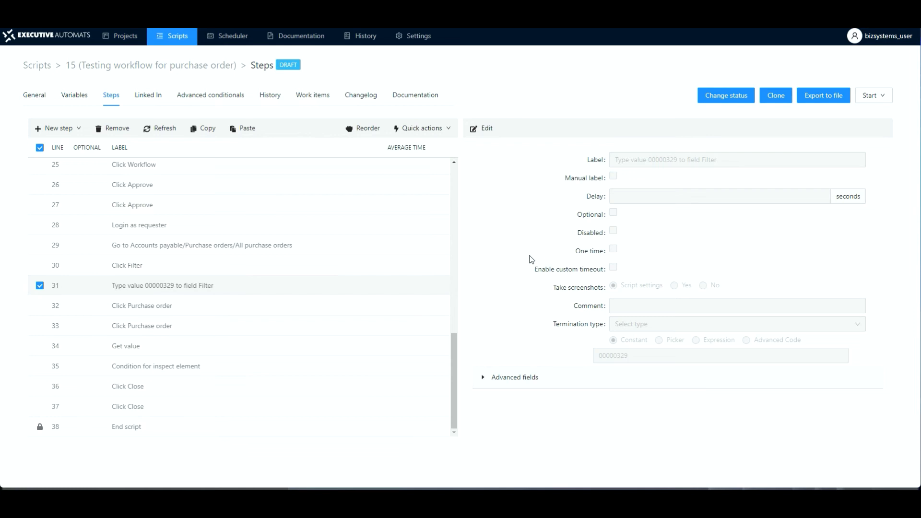
click(485, 129)
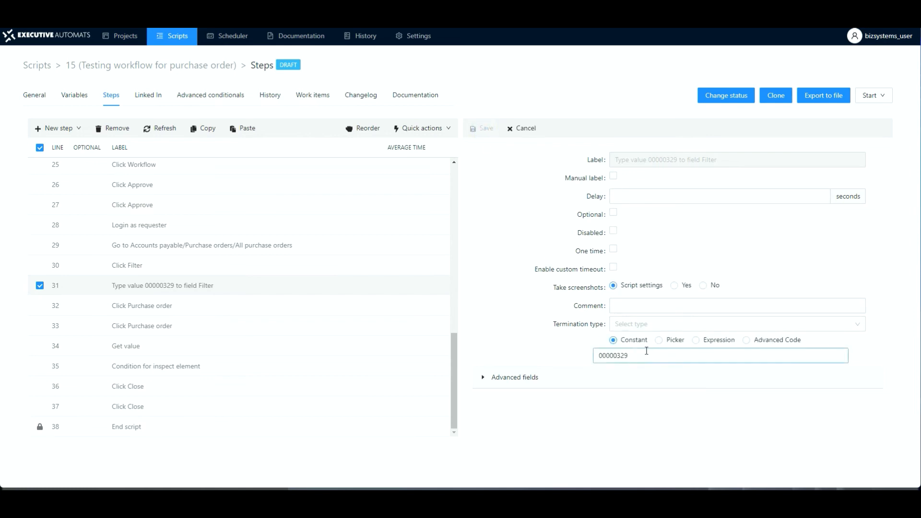
click(658, 340)
click(652, 355)
click(617, 374)
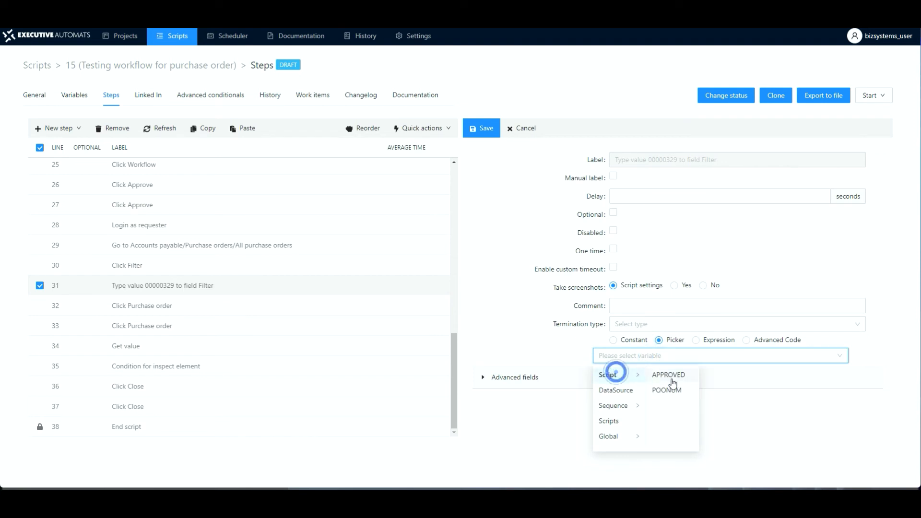
click(668, 390)
click(483, 129)
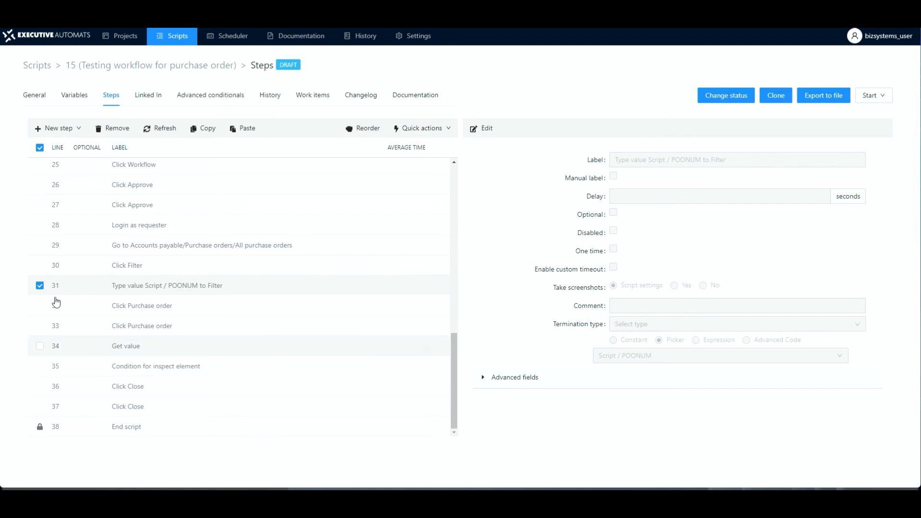
click(39, 286)
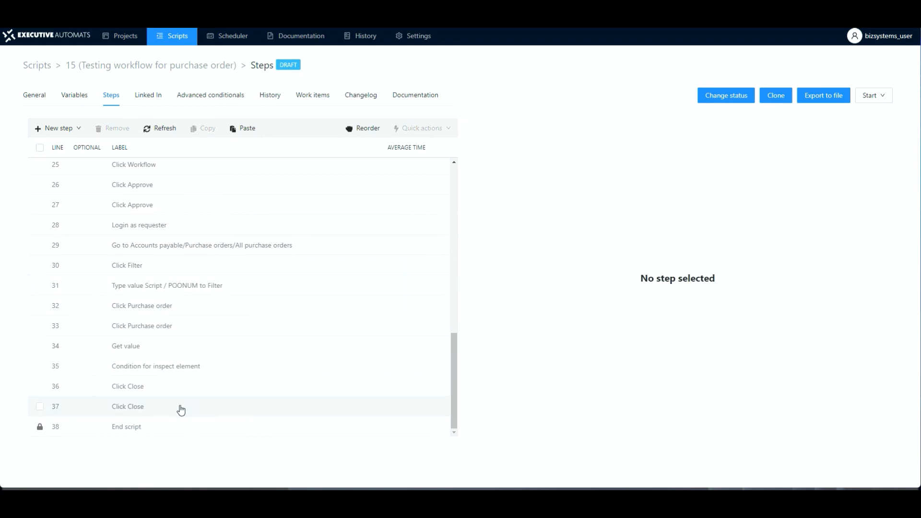
Play the whole script in the foreground with the advanced player in the current window, and close the player once the run ends
scroll(262, 379, up, 10)
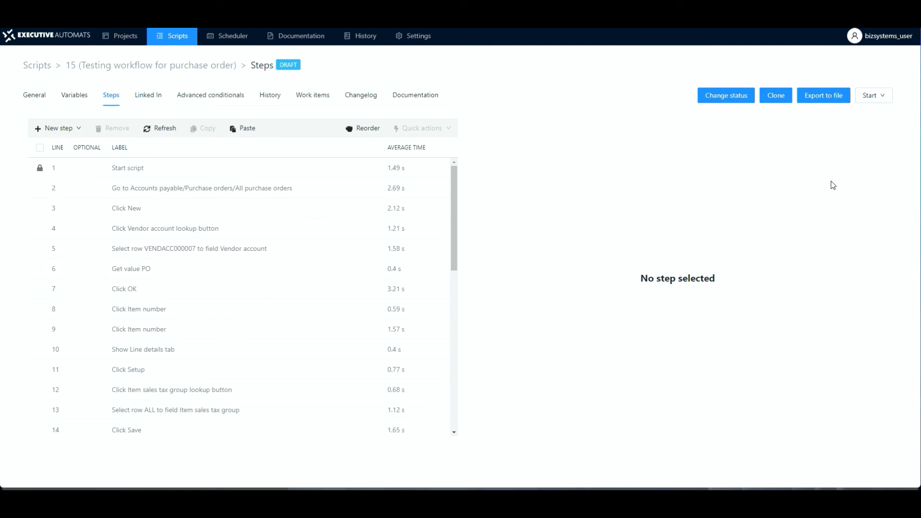
click(882, 95)
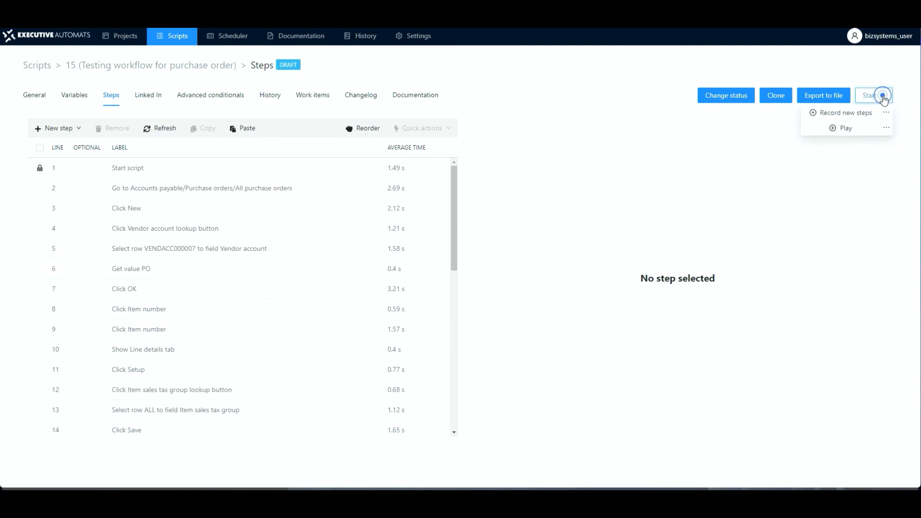
click(887, 127)
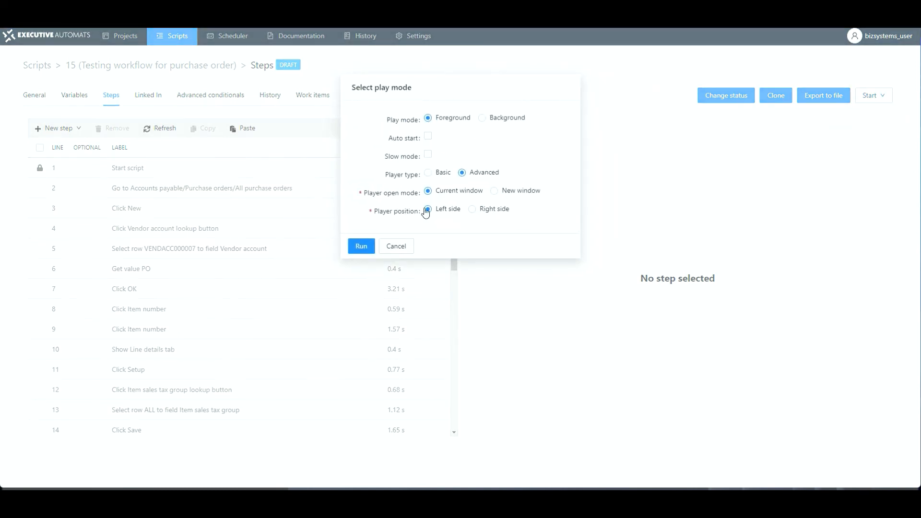
click(361, 247)
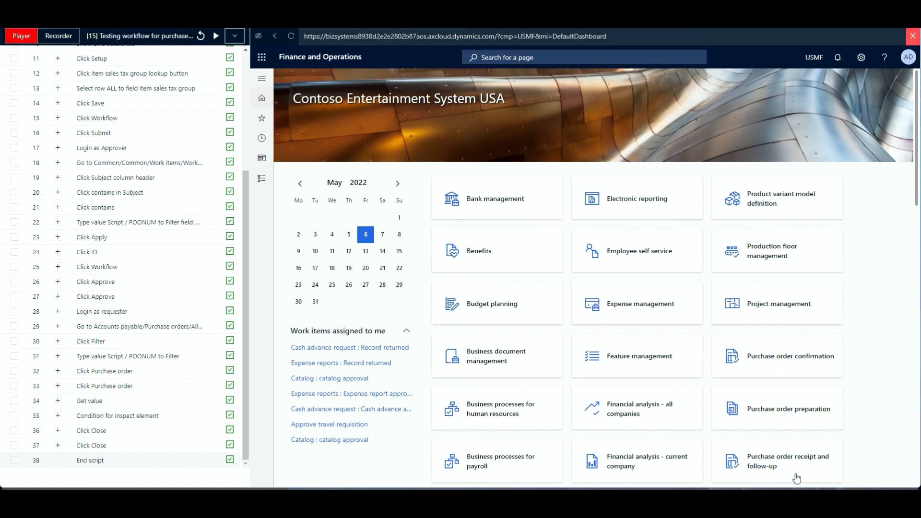
click(912, 37)
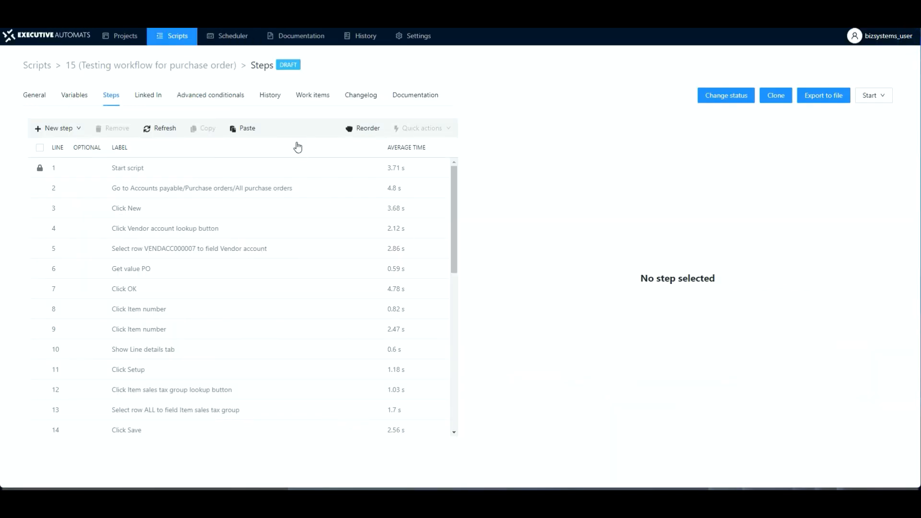
Open the latest run in the script's history and review the status of its executed steps
click(270, 96)
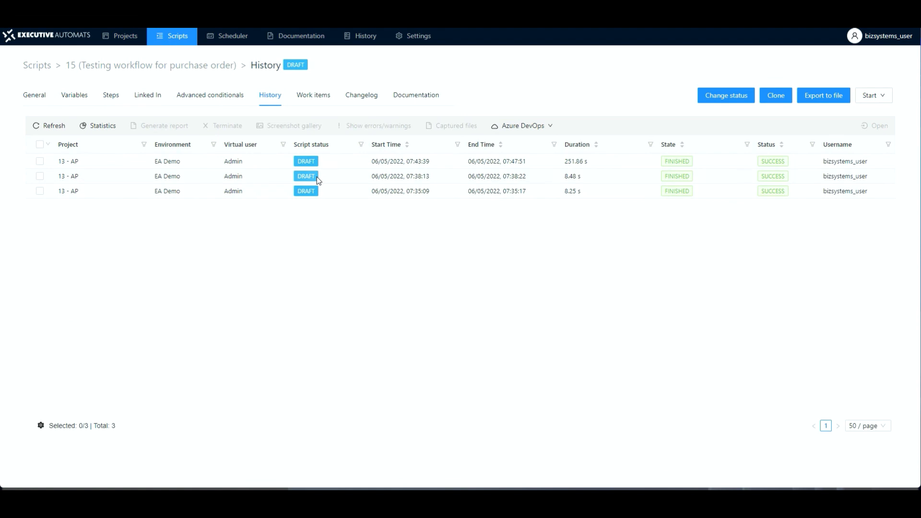
double_click(153, 163)
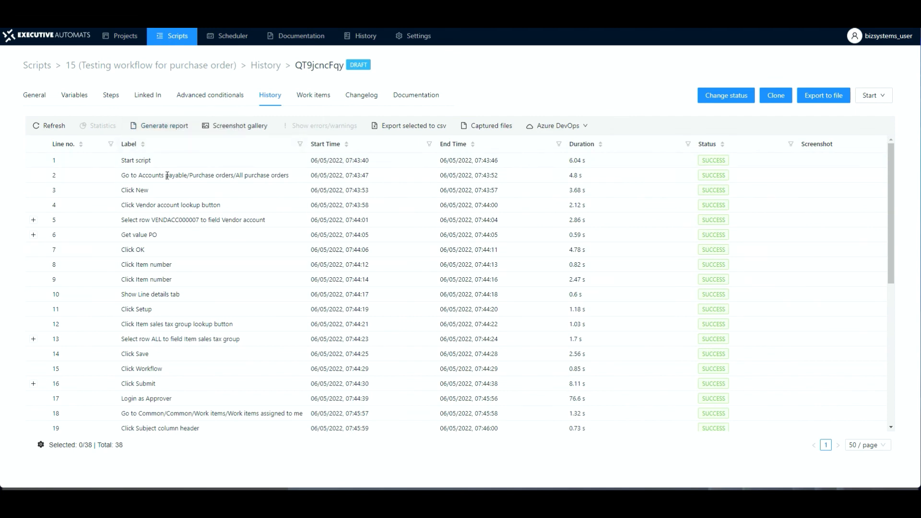
scroll(435, 294, down, 2)
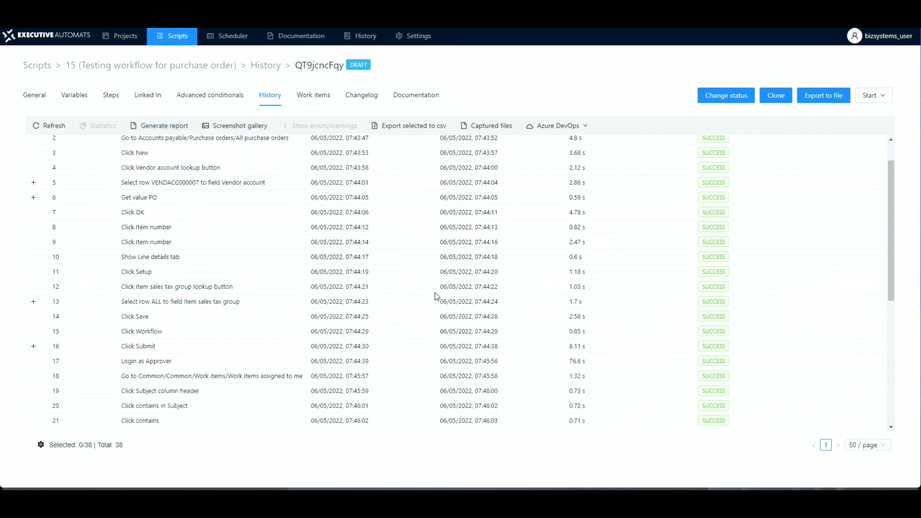
scroll(436, 299, down, 2)
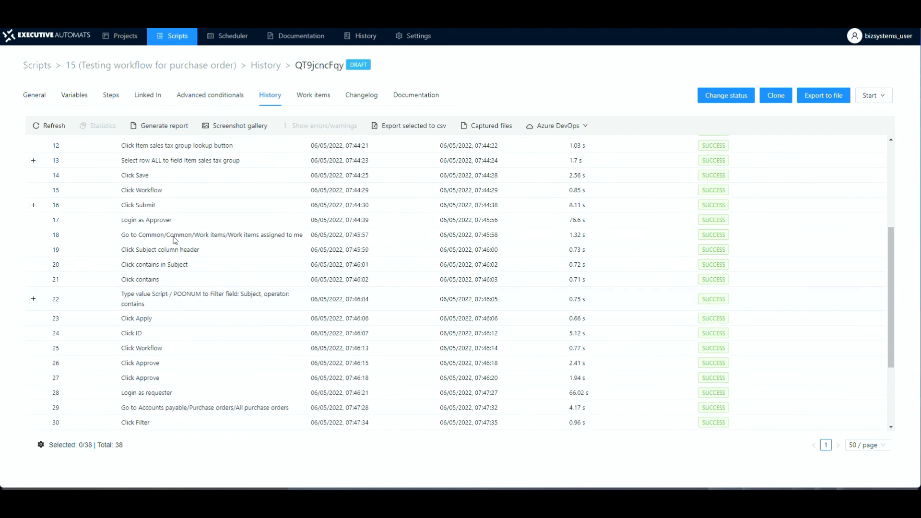
scroll(274, 356, down, 2)
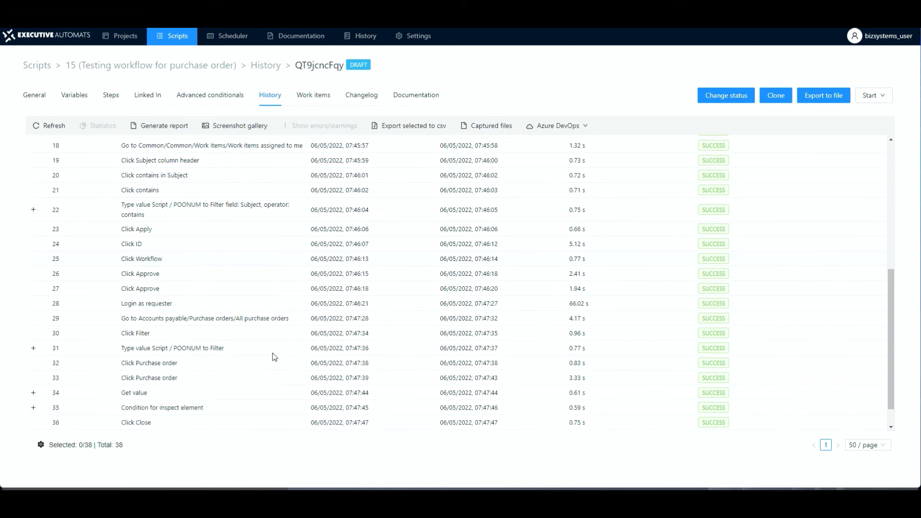
Examine the run details of step 22's POONUM filter value and step 35's inspect condition, collapsing each one after reading
click(33, 210)
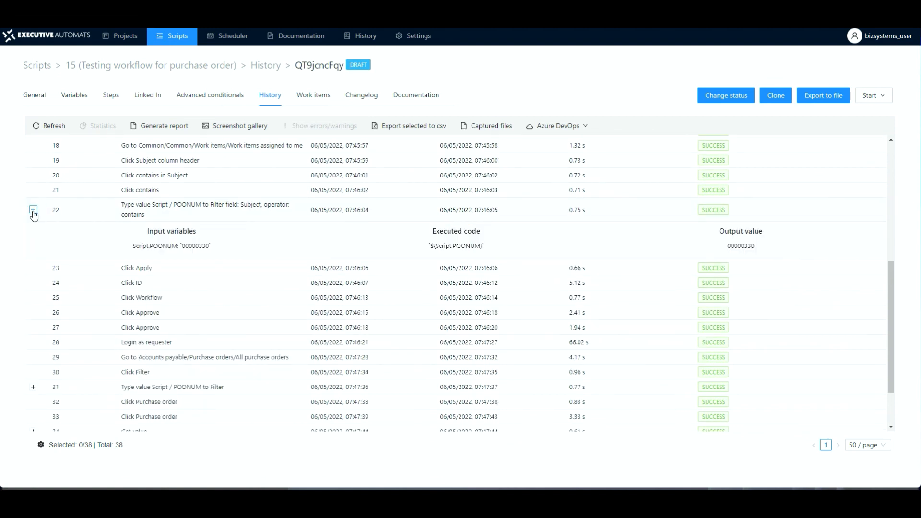
click(33, 211)
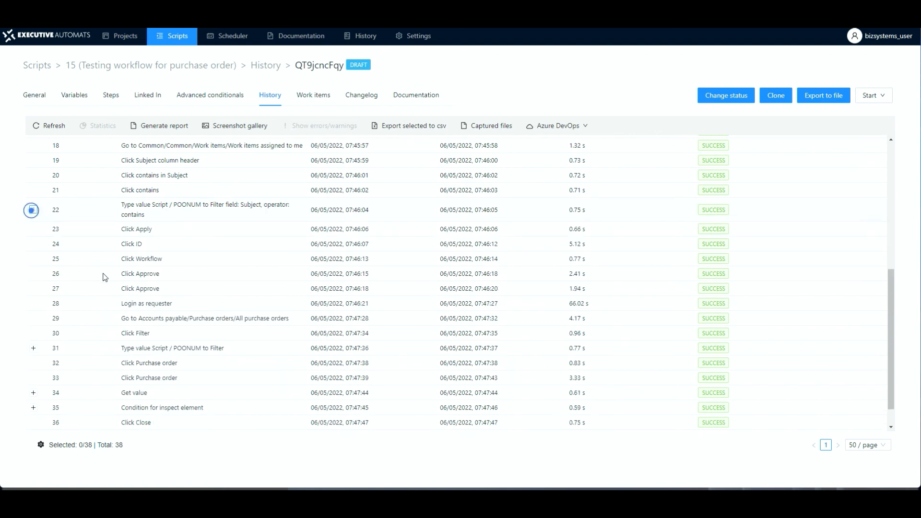
scroll(157, 317, down, 1)
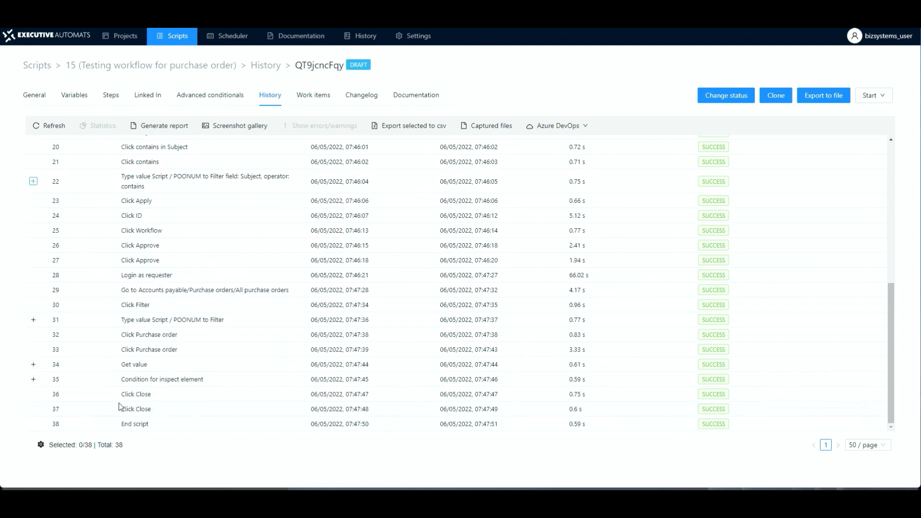
click(33, 379)
scroll(223, 387, down, 1)
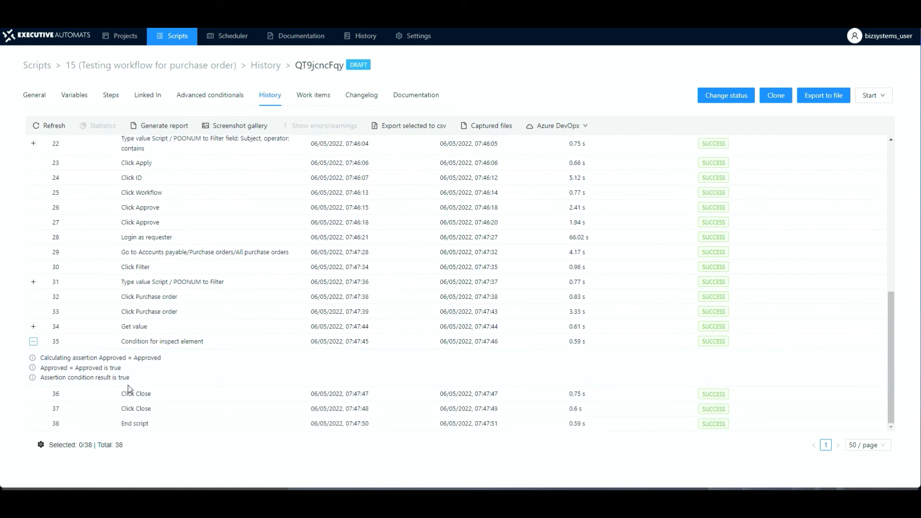
click(33, 341)
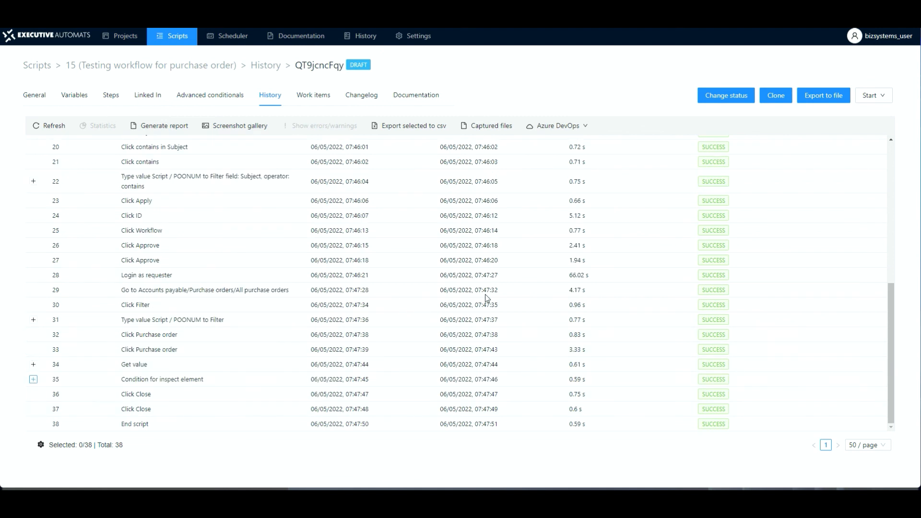